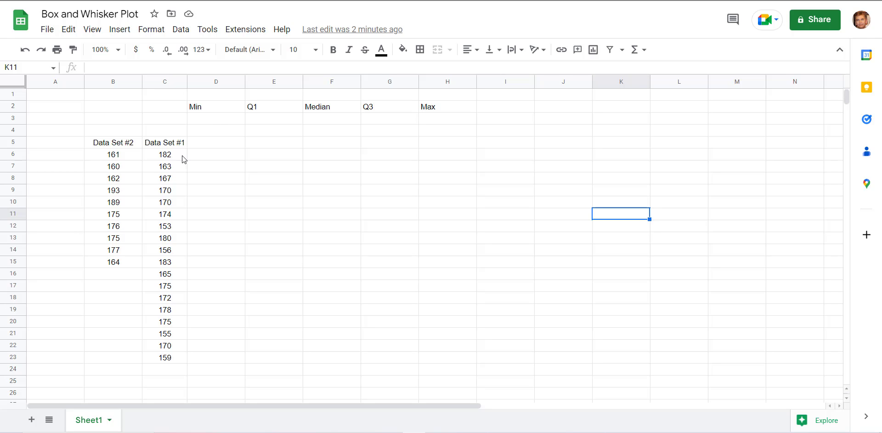
Sort the Data Set #1 values in C6:C23 A→Z, so they run from 153 to 183
left_click_drag(175, 156, 178, 357)
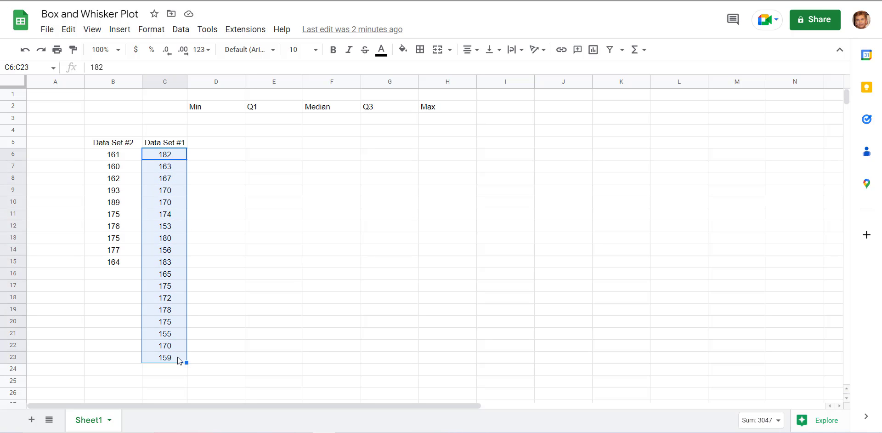
right_click(178, 321)
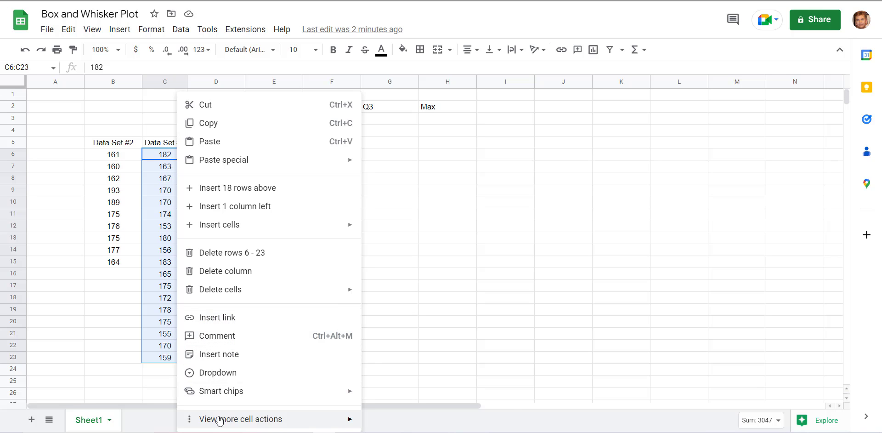
mouse_move(233, 425)
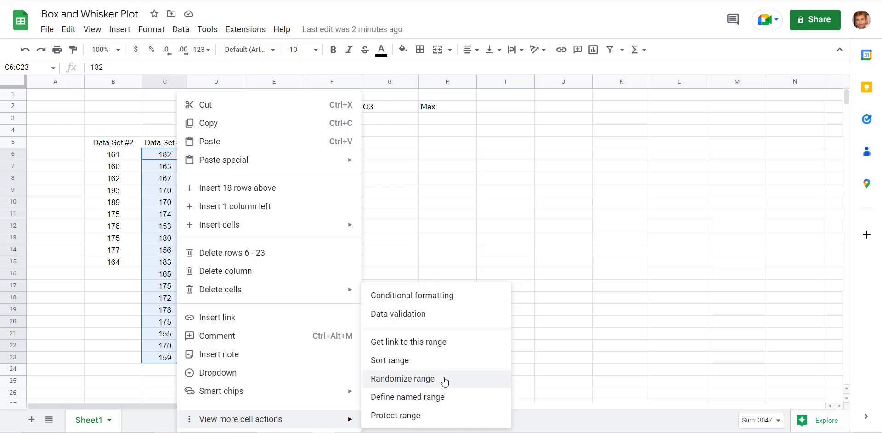
left_click(400, 361)
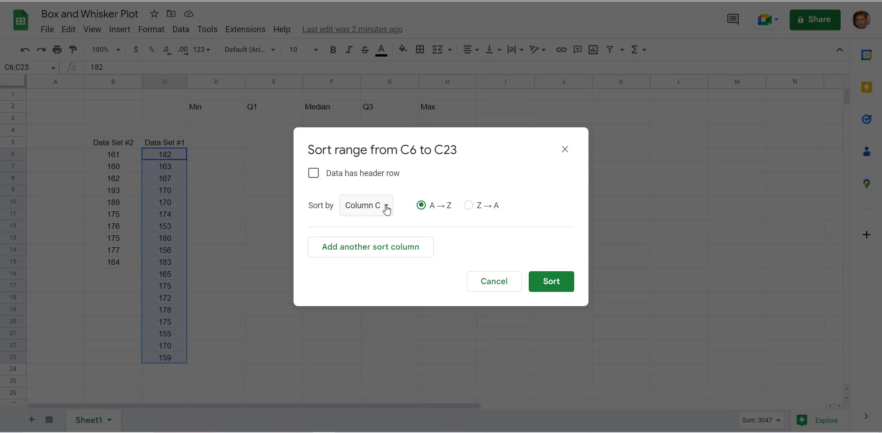
left_click(550, 283)
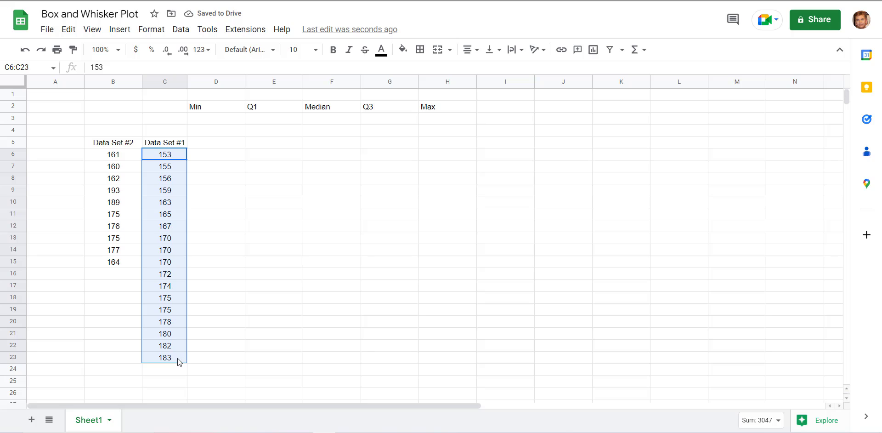
Enter =MIN(C6:C23) in D3 under Min, giving 153
left_click(256, 273)
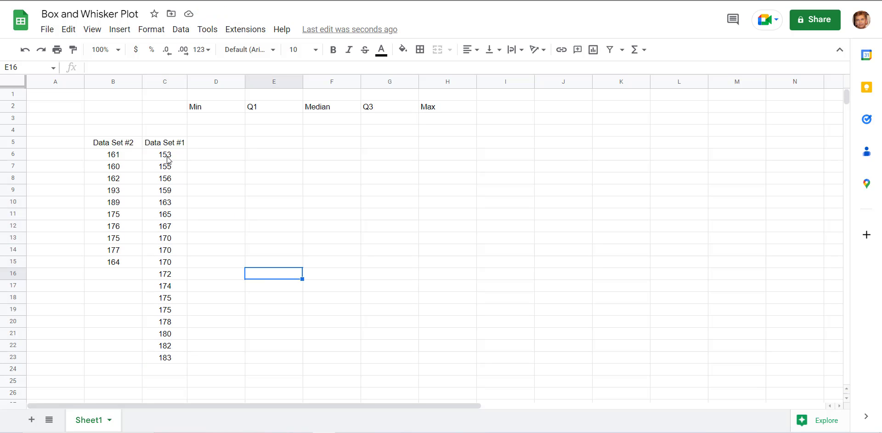
left_click(204, 121)
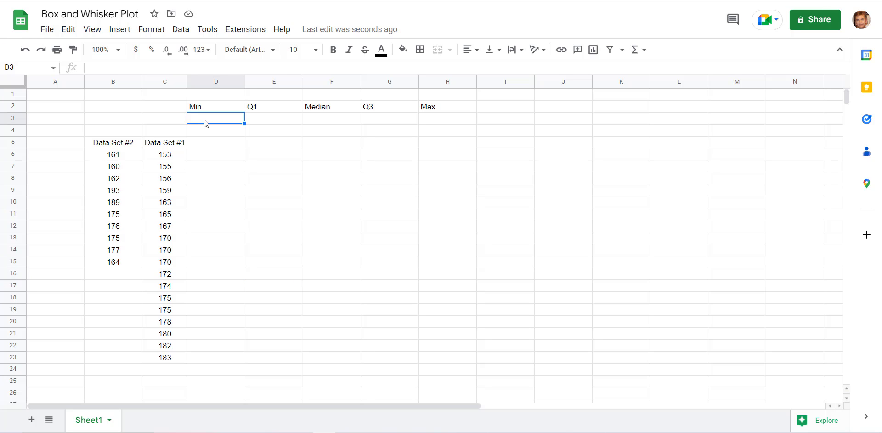
type("=")
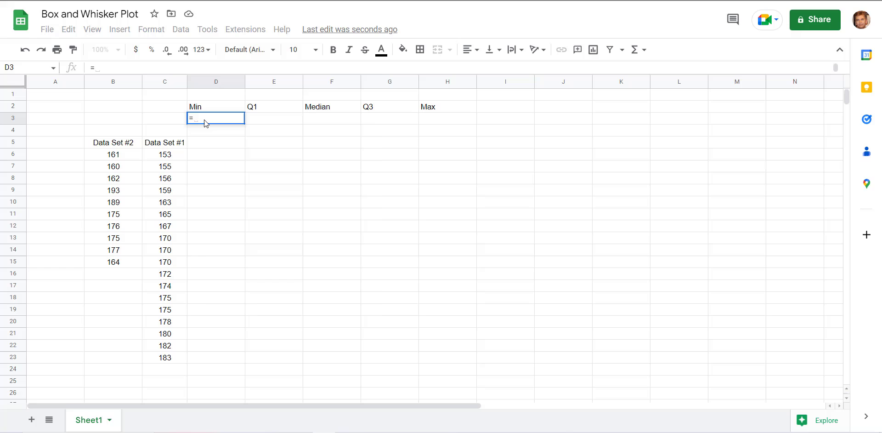
type("m")
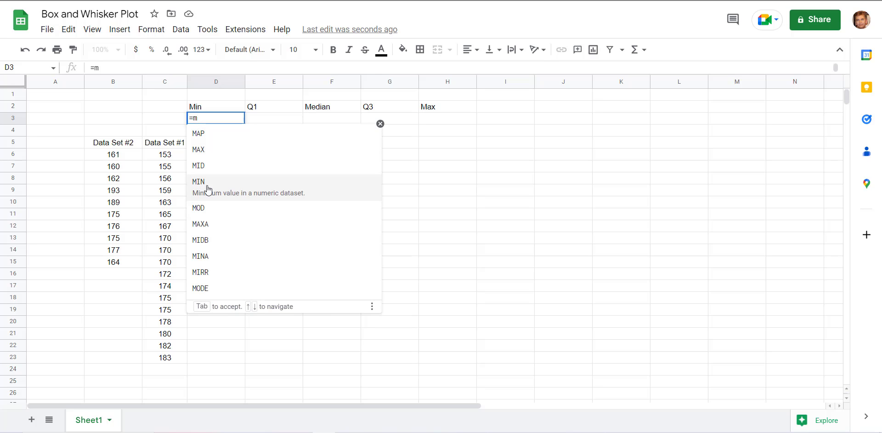
left_click(205, 184)
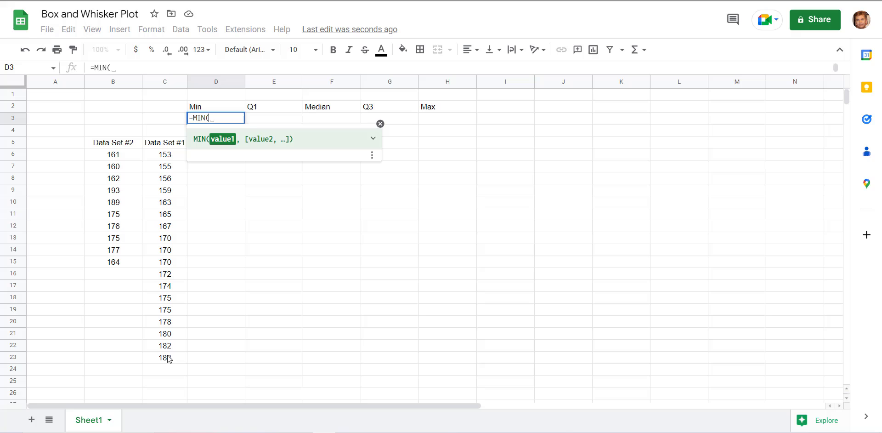
left_click_drag(165, 156, 168, 354)
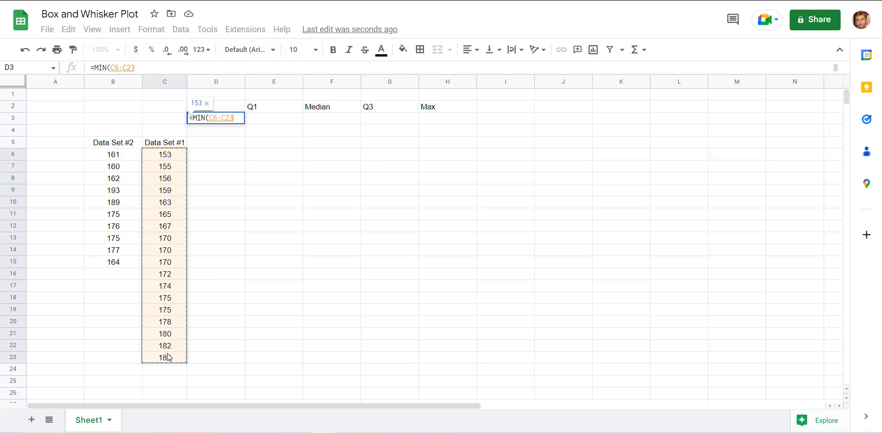
type(")")
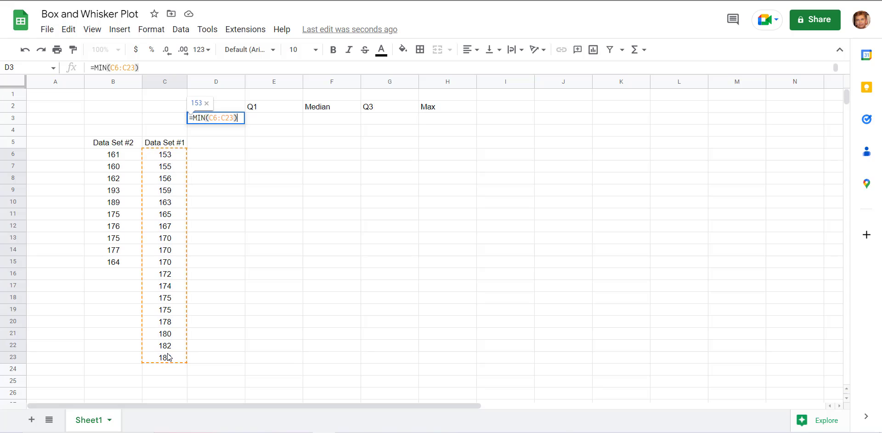
key("Return")
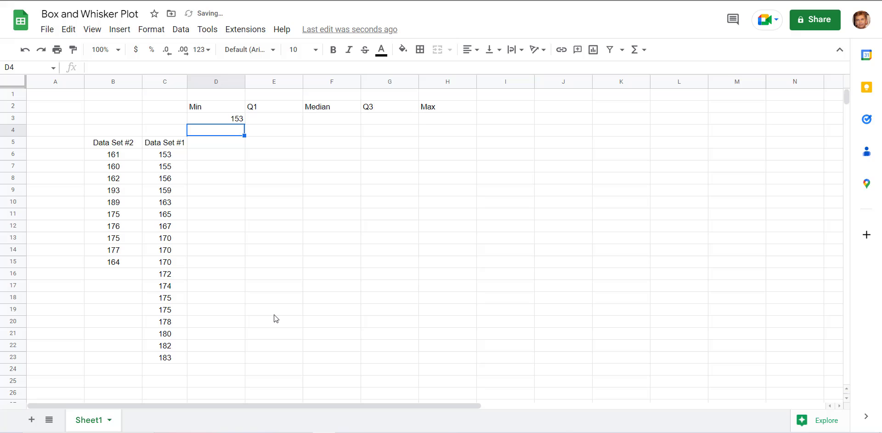
Enter =QUARTILE(C6:C23,1) in E3 under Q1, giving 163.5
double_click(262, 117)
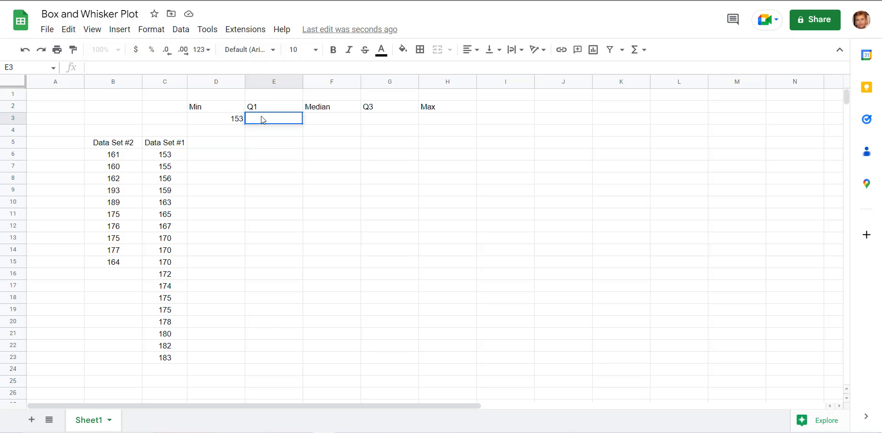
type("=q")
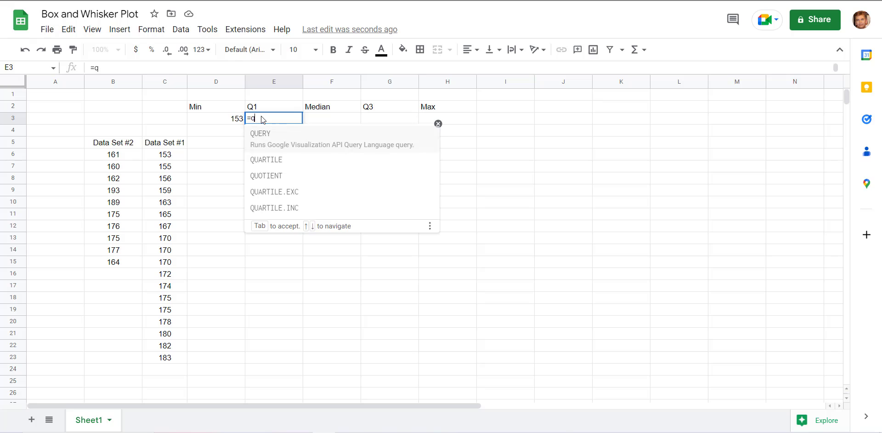
left_click(278, 154)
left_click_drag(174, 159, 173, 357)
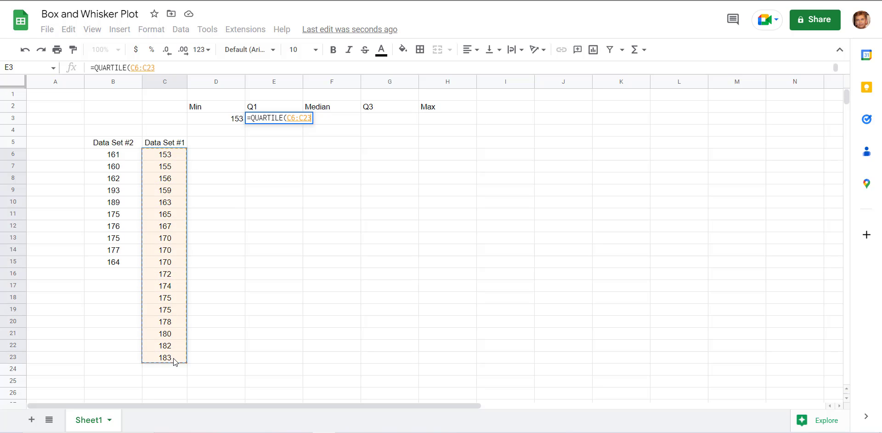
type(", ")
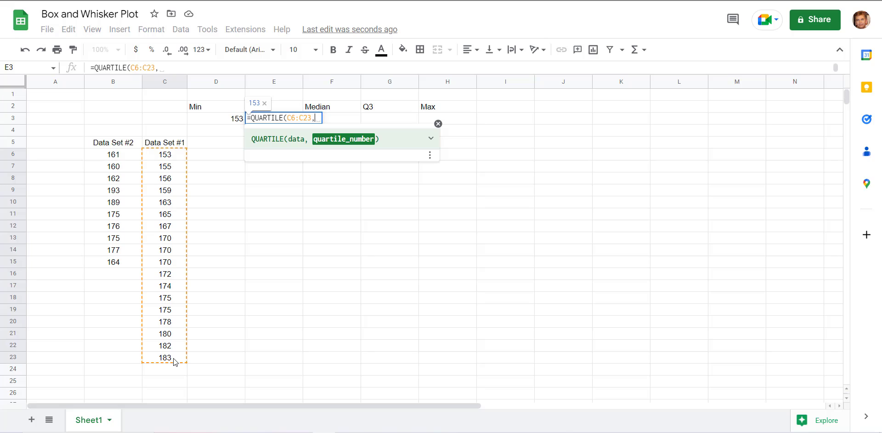
type("1")
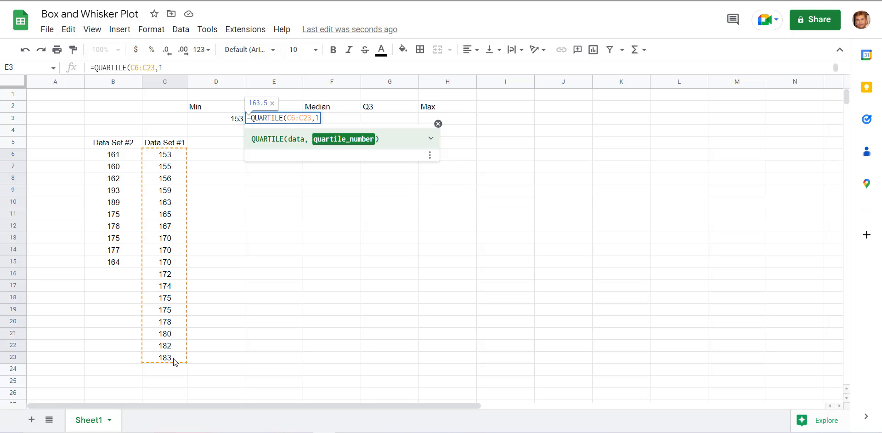
type(")")
key("Return")
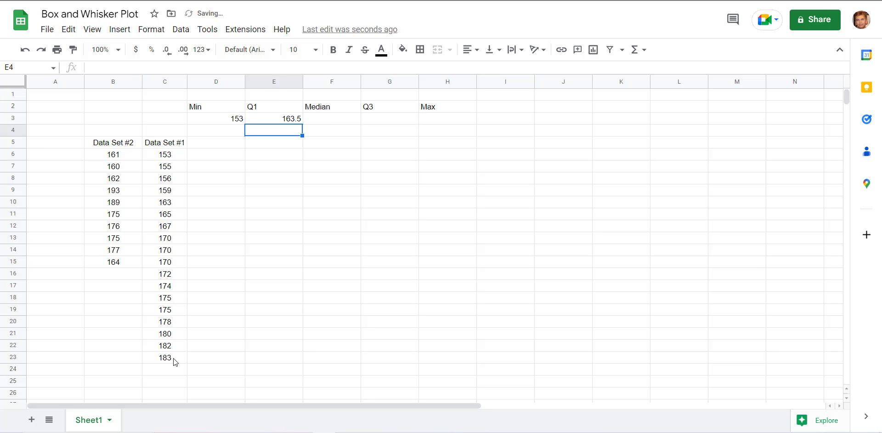
Enter a median formula over C6:C23 in F3 under Median, giving 170
double_click(327, 117)
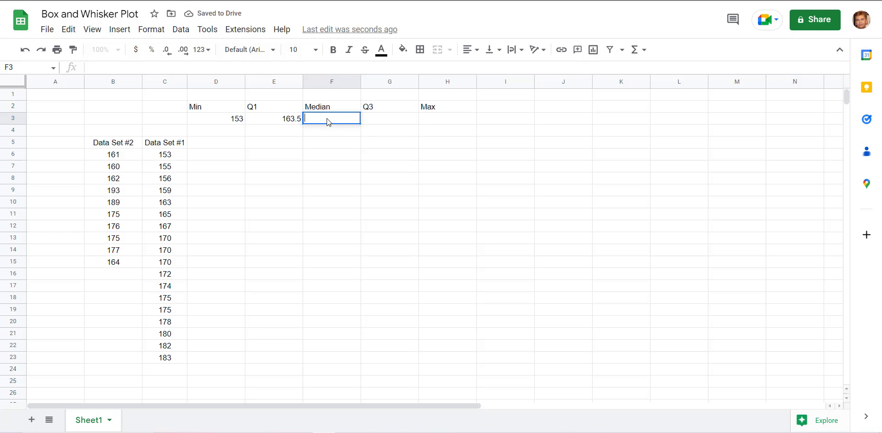
type("=m")
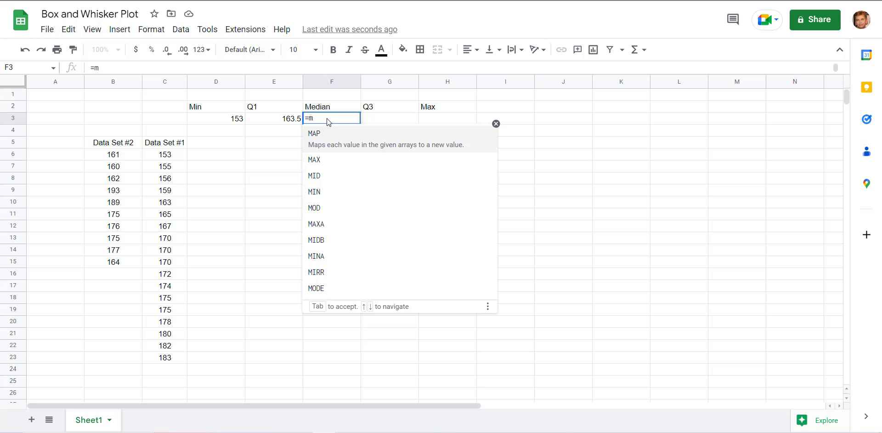
type("e")
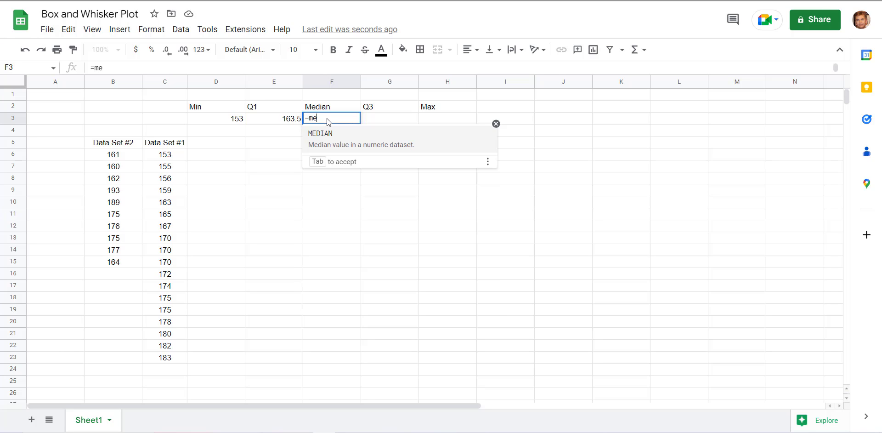
left_click(320, 140)
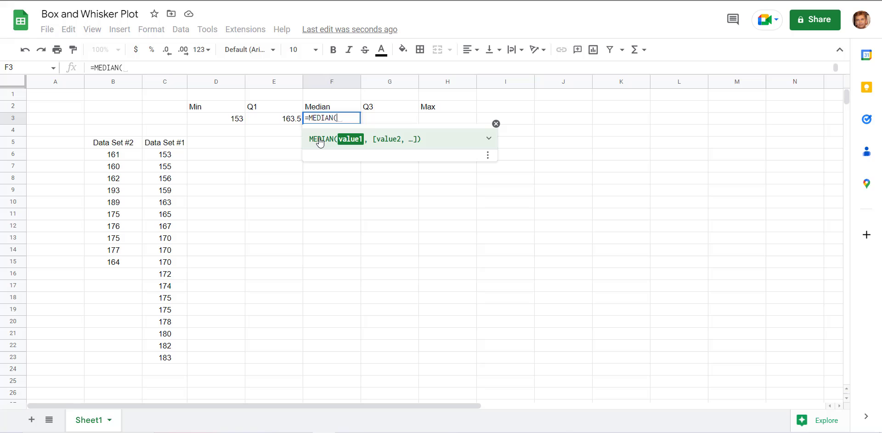
left_click_drag(166, 155, 169, 363)
key("Return")
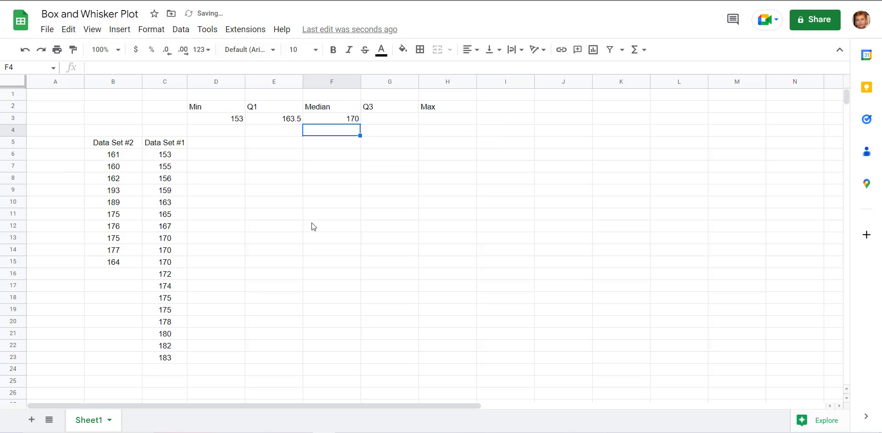
Enter =QUARTILE(C6:C23,2) in F4, then delete that duplicate median from F4
double_click(385, 116)
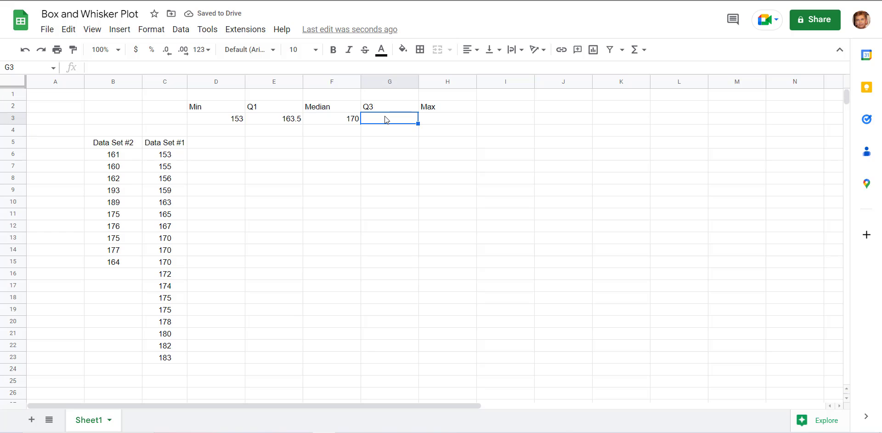
left_click(344, 132)
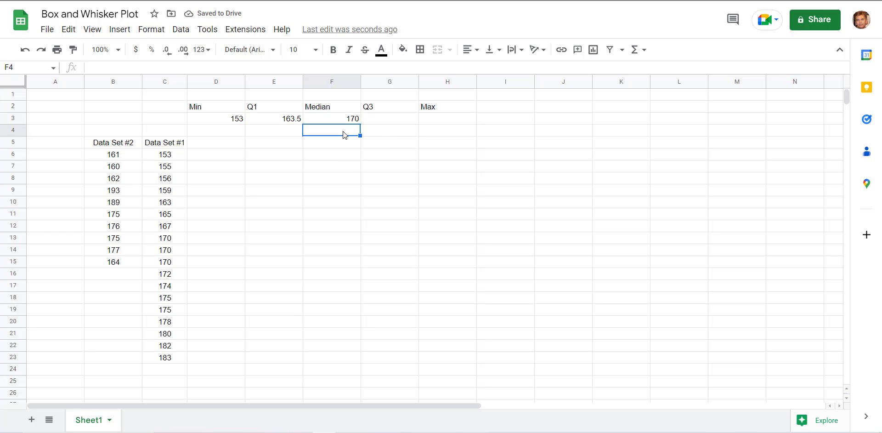
type("=")
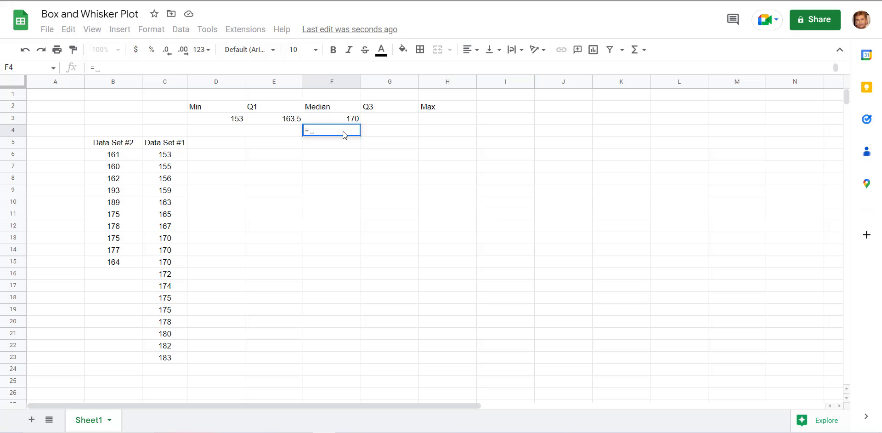
type("q")
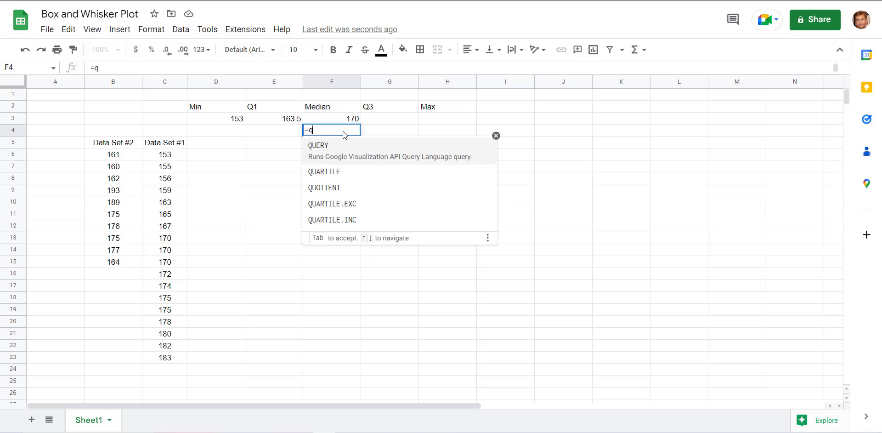
left_click(324, 176)
left_click_drag(166, 157, 171, 361)
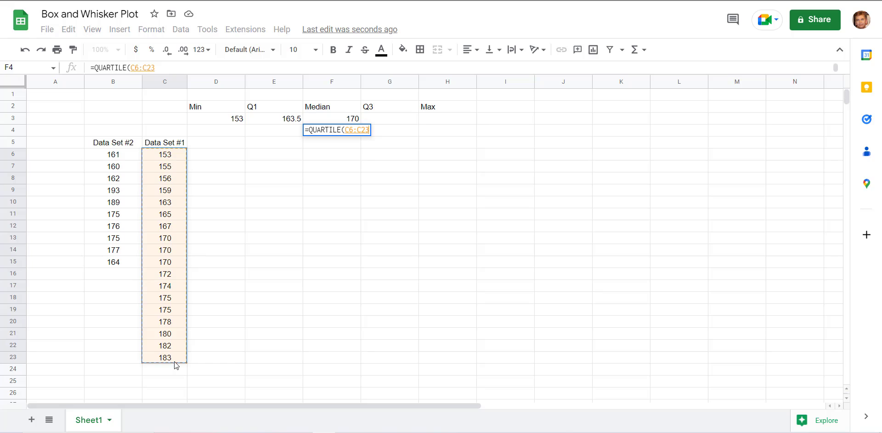
type(",2")
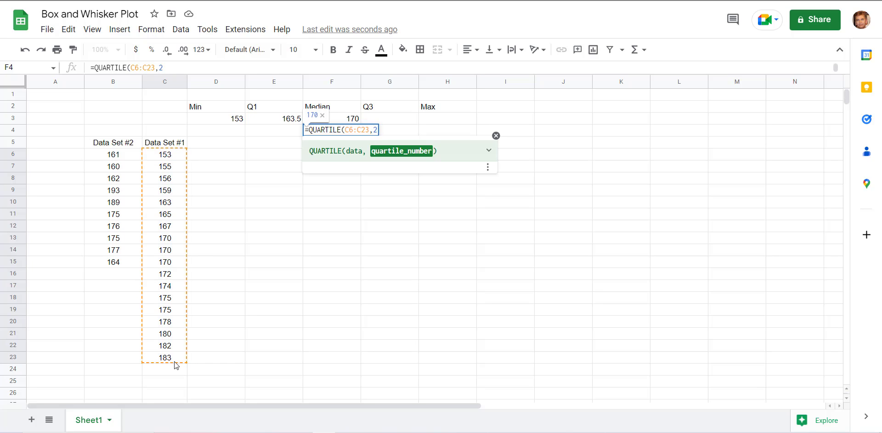
key("Return")
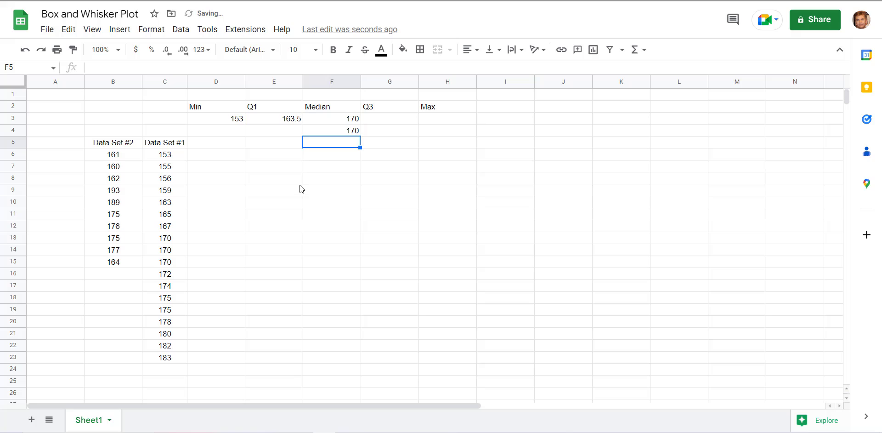
left_click(356, 132)
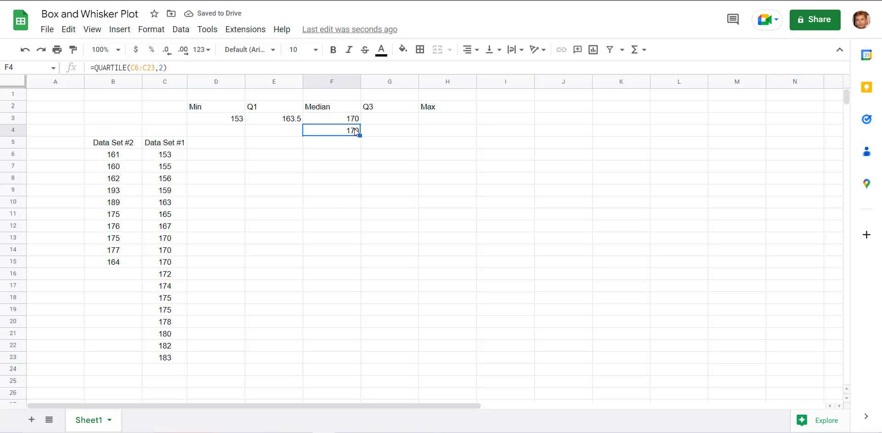
key("Delete")
Enter =QUARTILE(C6:C23,3) in G3 under Q3, giving 175
double_click(373, 118)
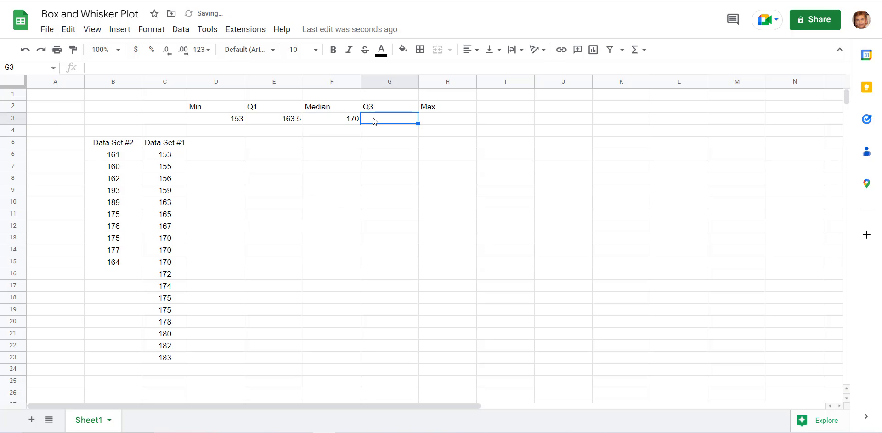
type("=q")
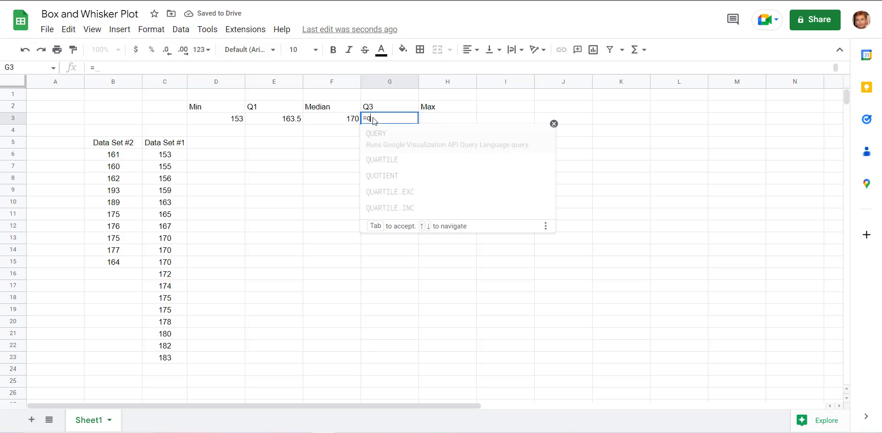
left_click(385, 159)
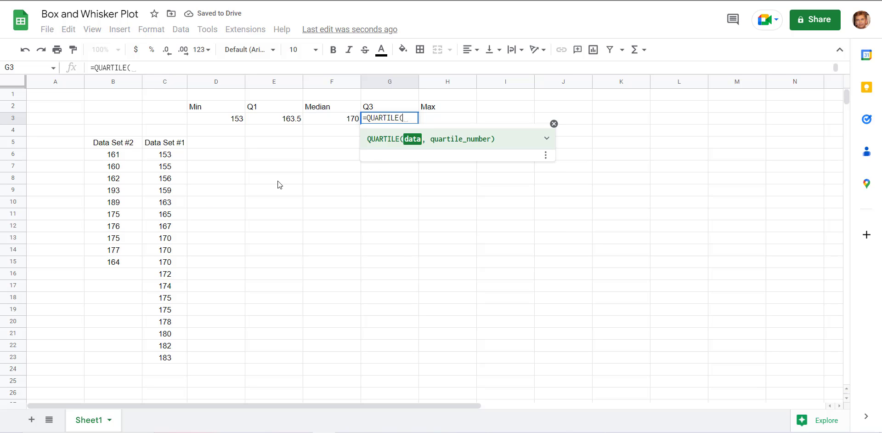
left_click_drag(177, 157, 176, 359)
type(",")
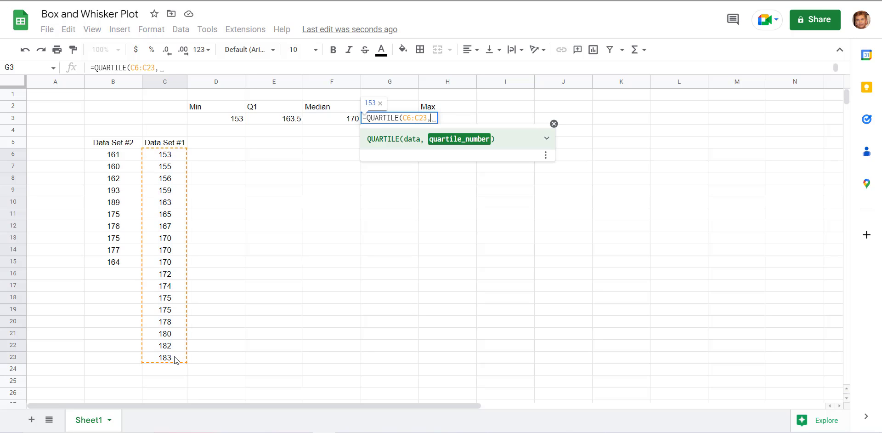
type("3")
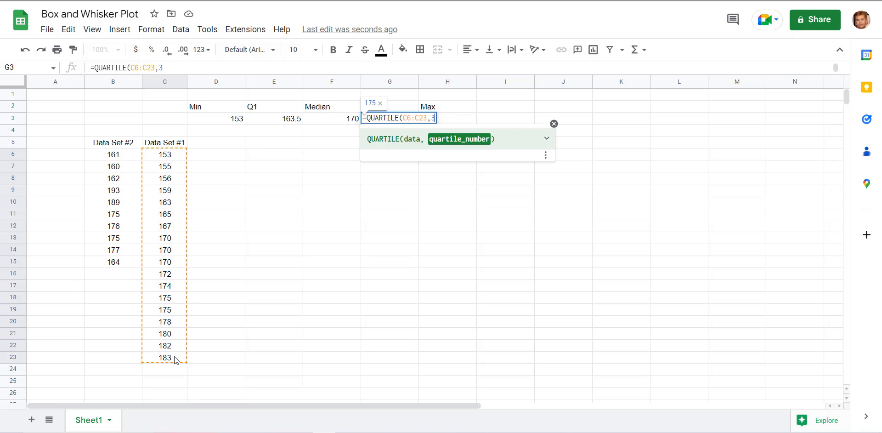
type(")")
key("Return")
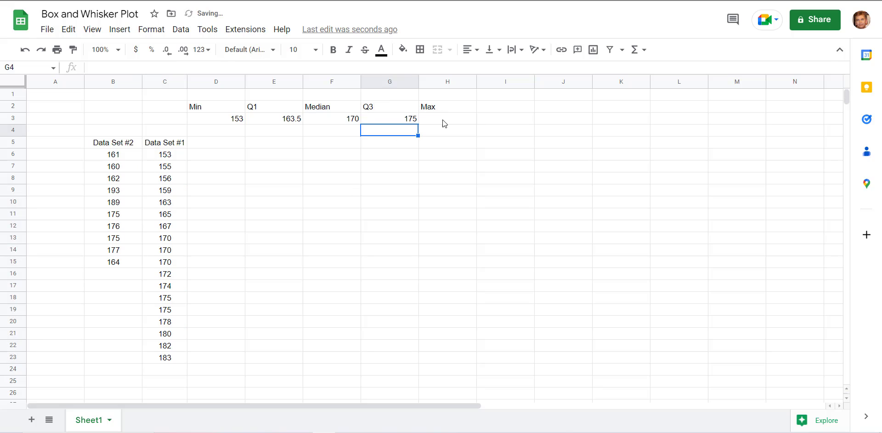
Enter =MAX(C6:C23) in H3 under Max, giving 183
left_click(443, 120)
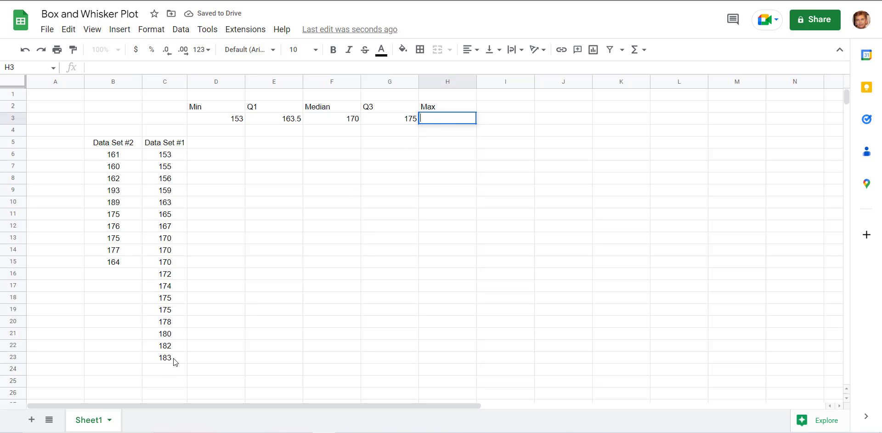
type("=")
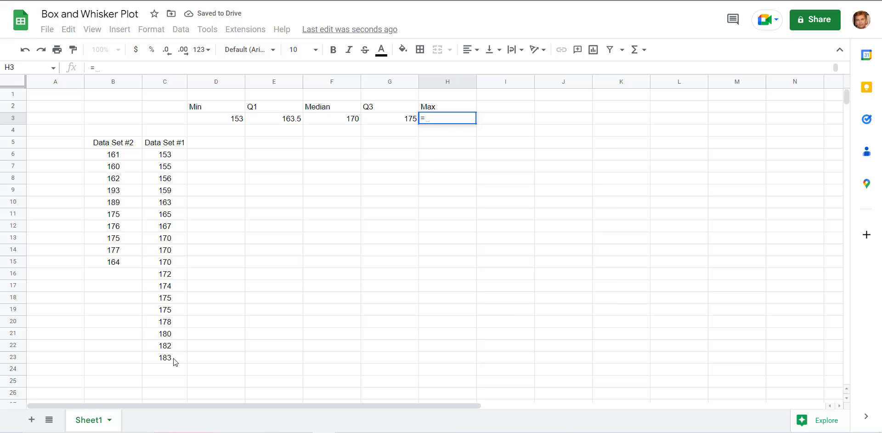
type("MA")
left_click(444, 159)
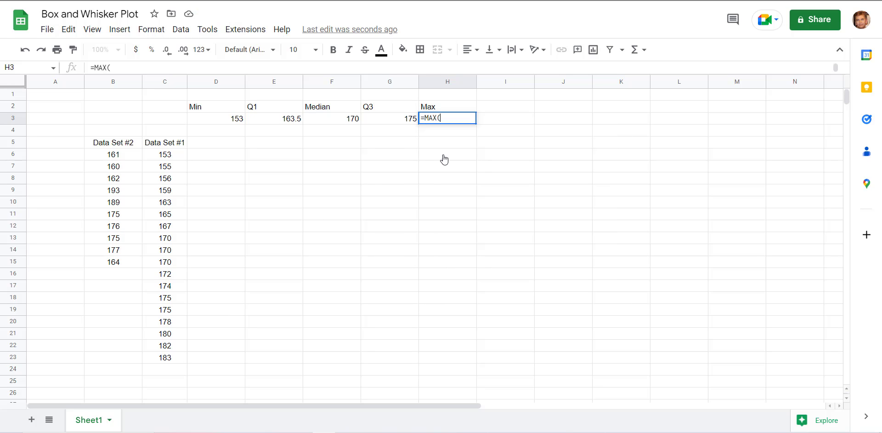
left_click_drag(156, 157, 158, 362)
key("Return")
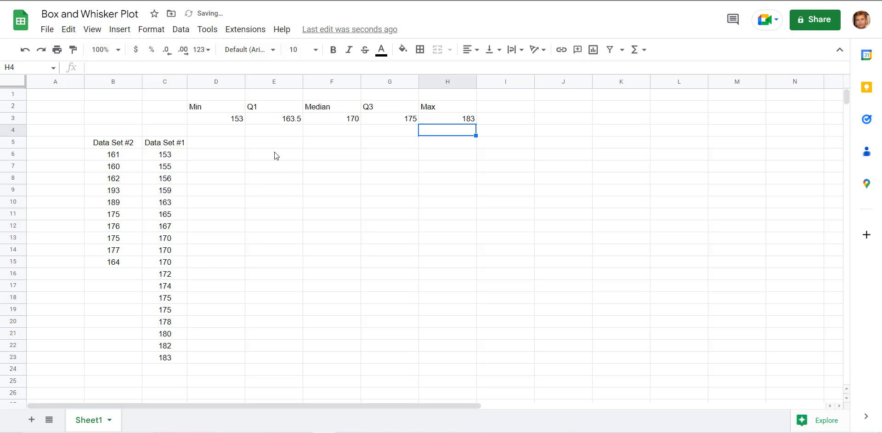
Insert a chart from the five summary values in D3:H3
left_click_drag(213, 120, 457, 122)
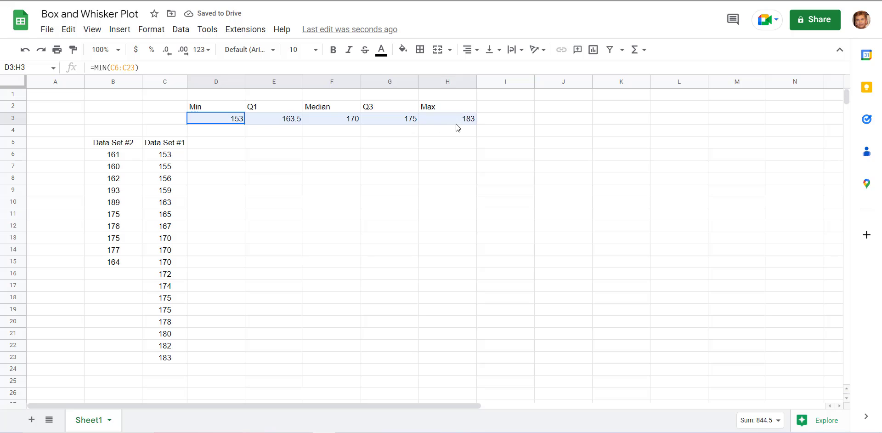
left_click(119, 29)
mouse_move(135, 93)
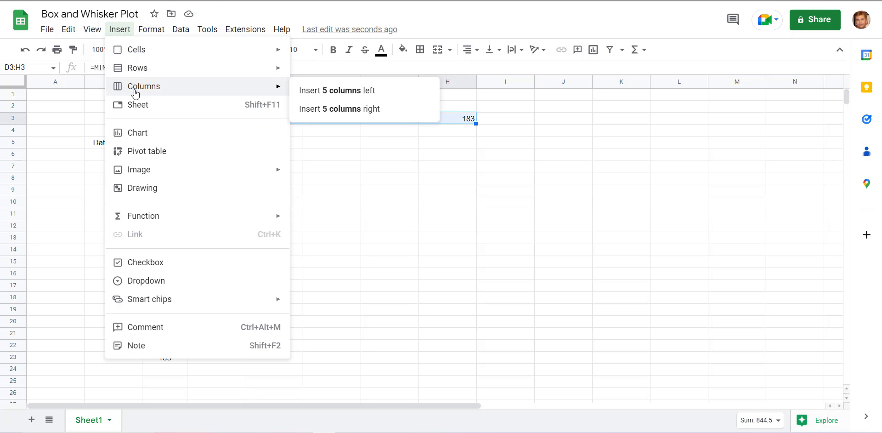
left_click(136, 133)
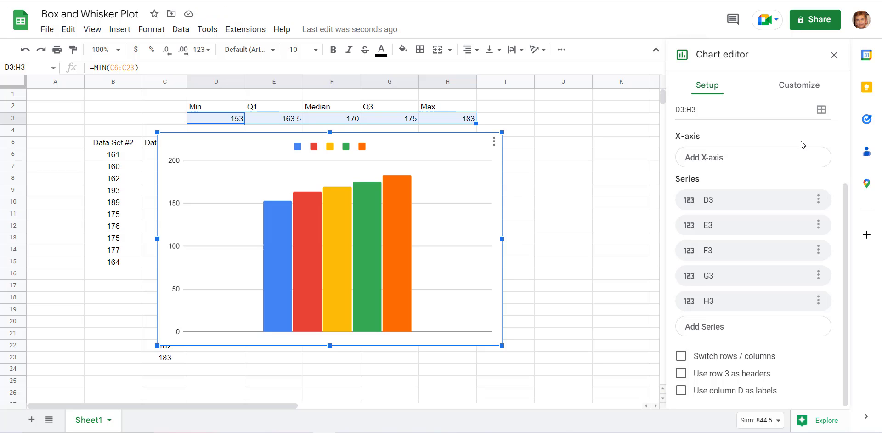
Change the chart type to Candlestick chart
left_click(802, 85)
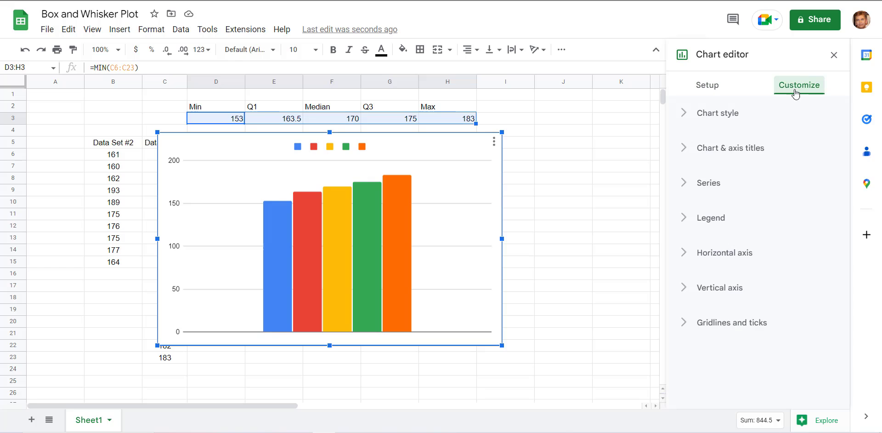
left_click(717, 121)
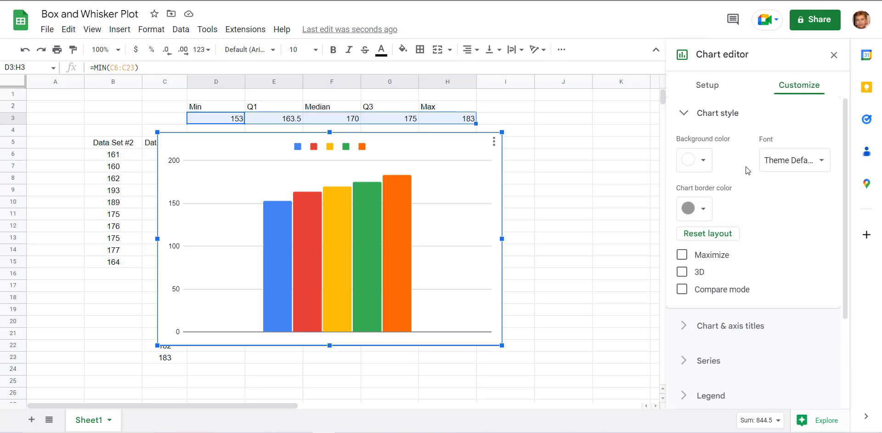
scroll(763, 207, "down", 2)
scroll(778, 224, "down", 1)
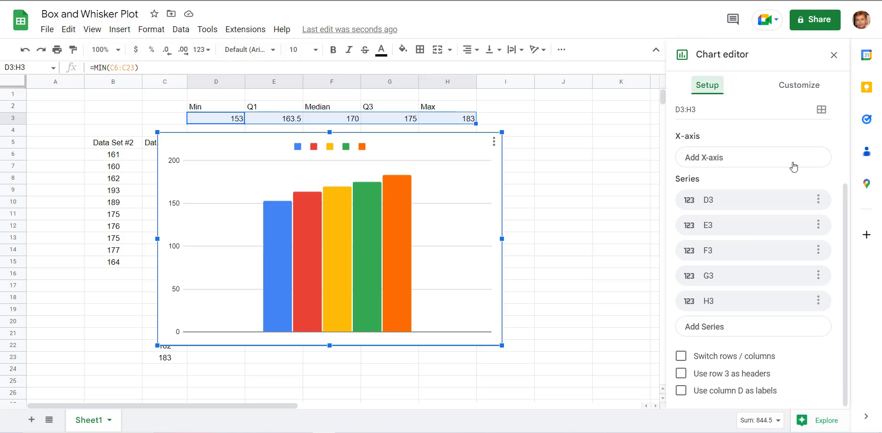
scroll(795, 167, "up", 5)
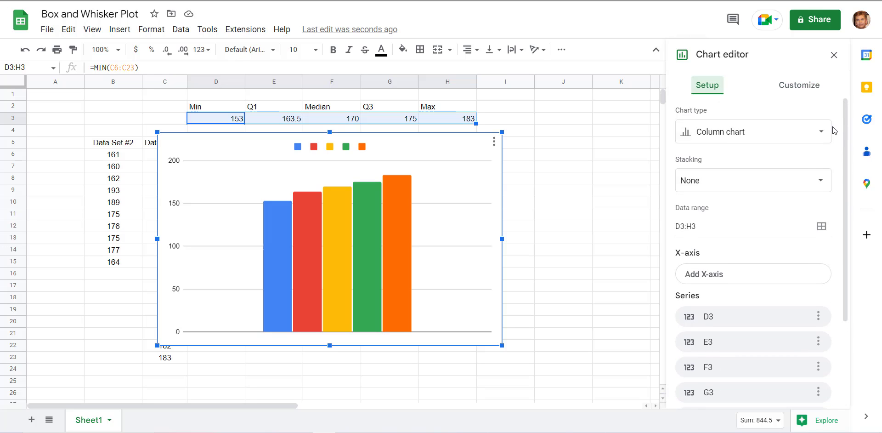
left_click(822, 135)
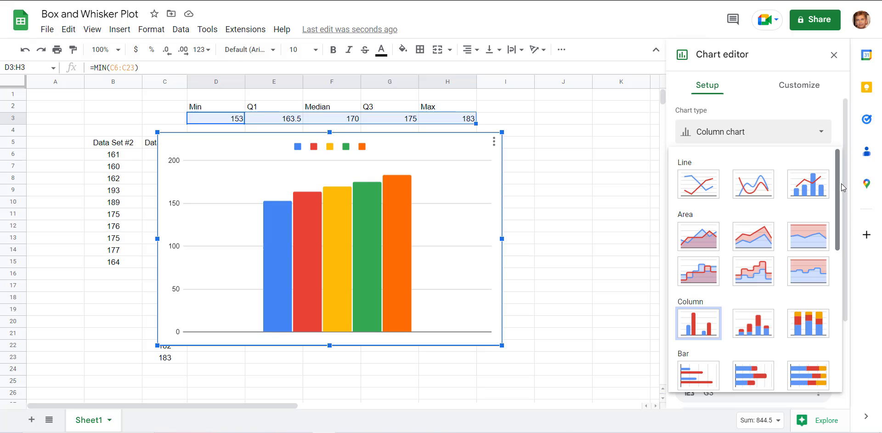
left_click_drag(838, 188, 840, 318)
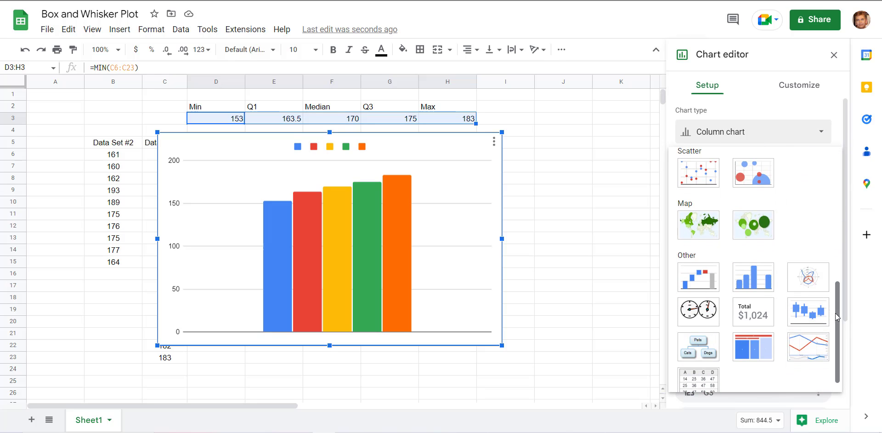
left_click(811, 314)
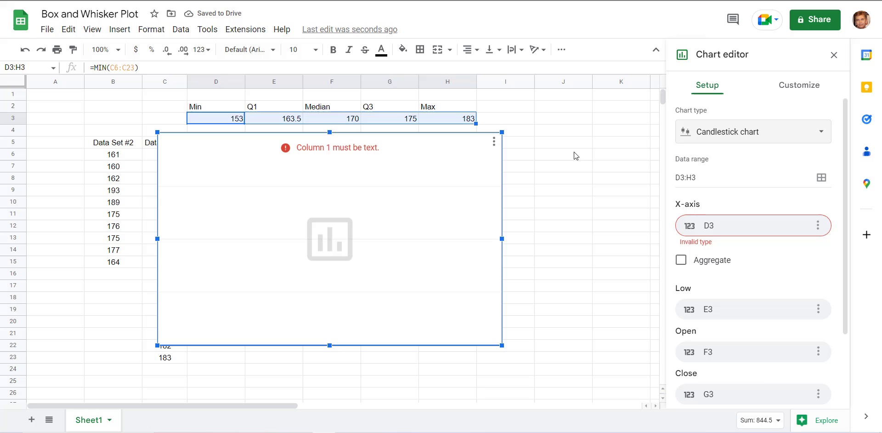
Delete the erroring chart and copy the 'Data Set #1' header from C5 into C3
left_click(833, 55)
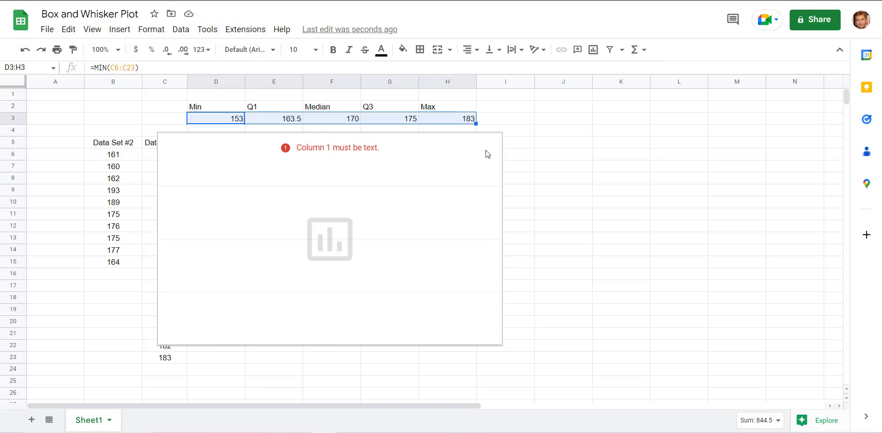
key("Delete")
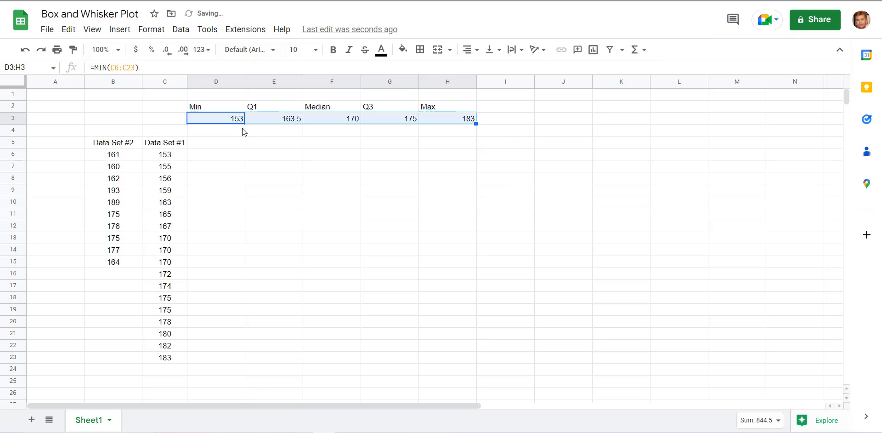
left_click(171, 143)
key("ctrl+c")
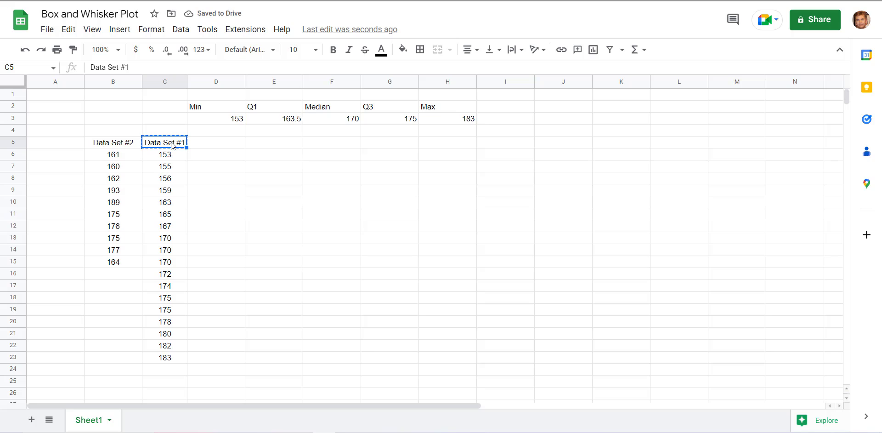
left_click(169, 121)
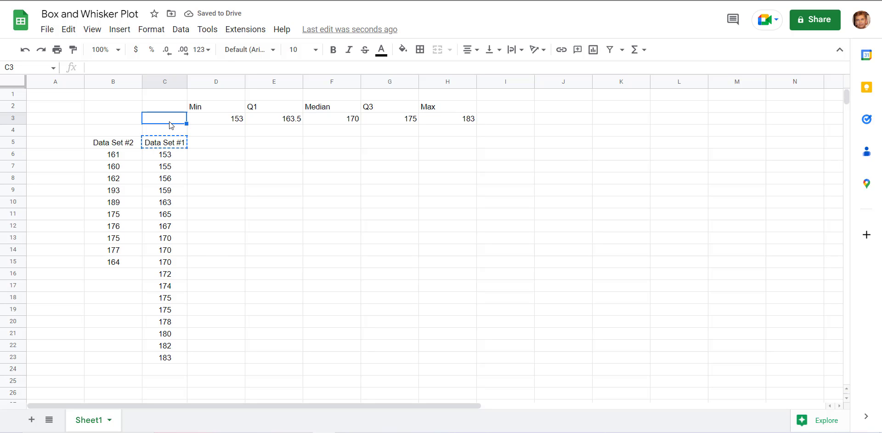
key("ctrl+v")
left_click(304, 170)
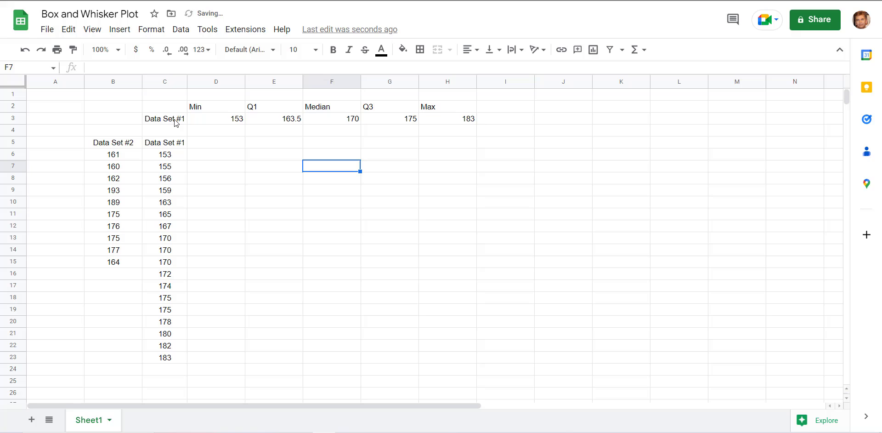
left_click_drag(176, 123, 469, 125)
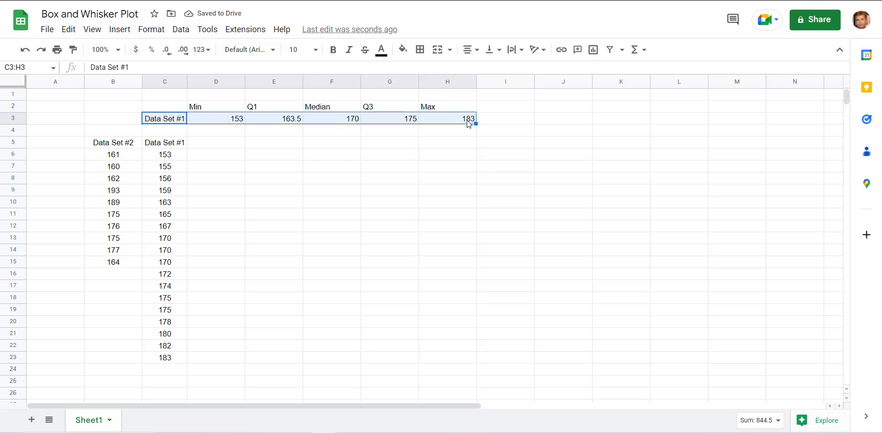
Insert a candlestick chart of C3:H3 titled 'Min, Q1, Median, Q3 and Max'
left_click(119, 30)
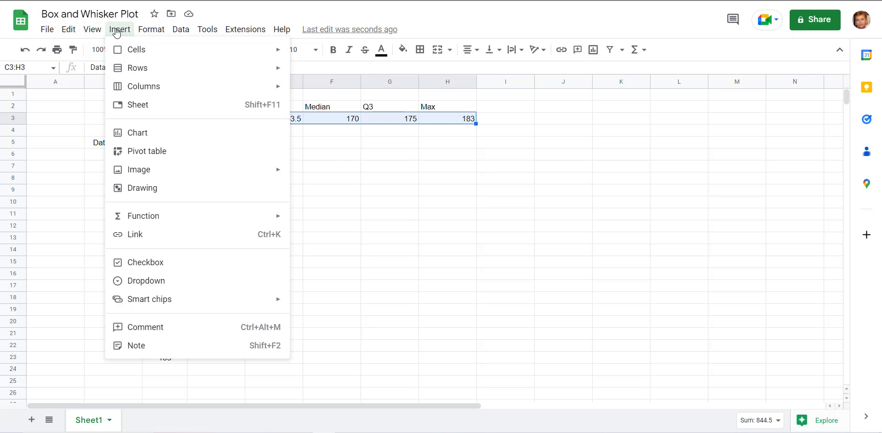
left_click(145, 134)
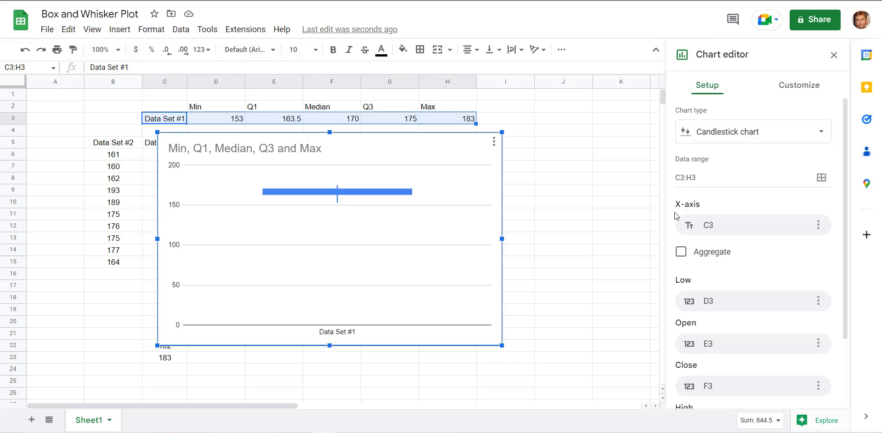
Set the chart's vertical axis minimum to 140 and maximum to 200
left_click(804, 90)
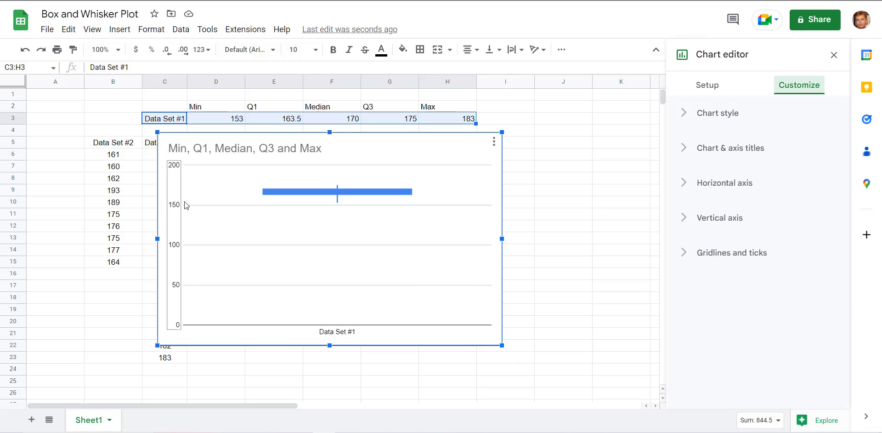
left_click(726, 218)
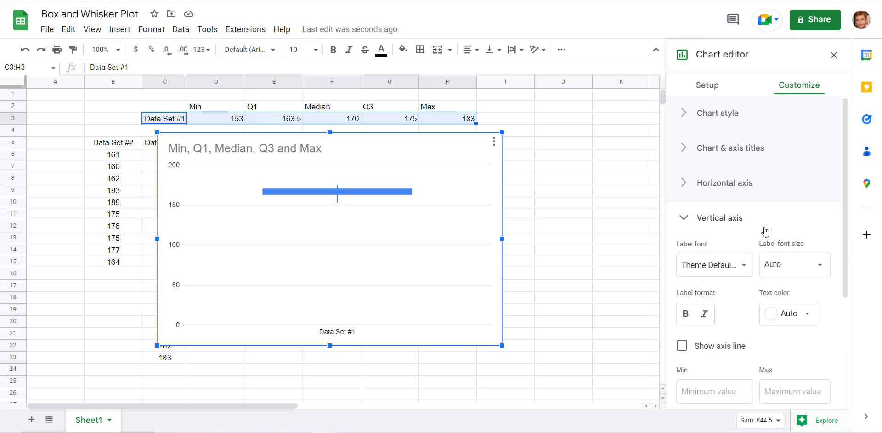
scroll(764, 232, "down", 2)
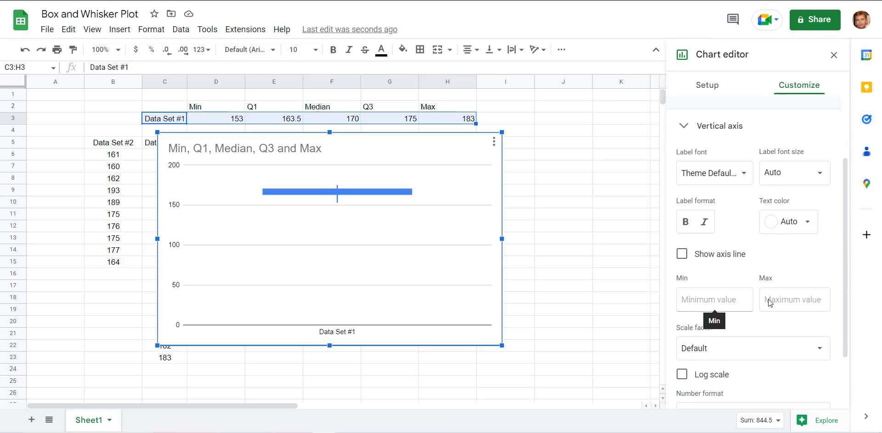
left_click(724, 301)
type("140")
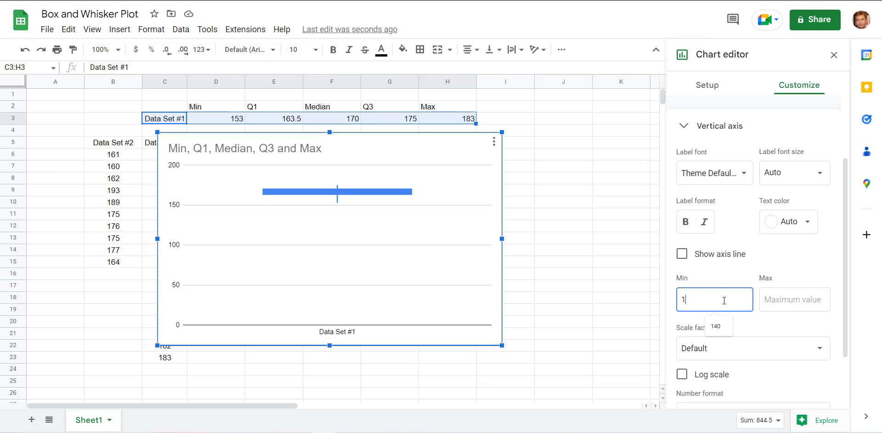
left_click(779, 299)
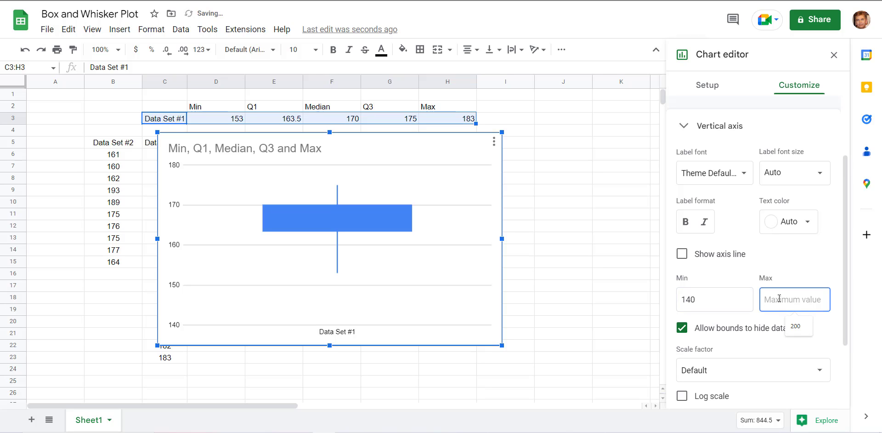
type("200")
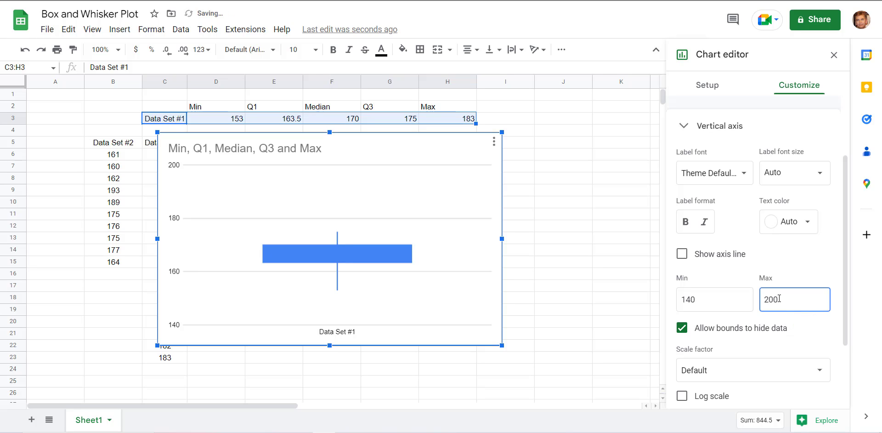
left_click(591, 230)
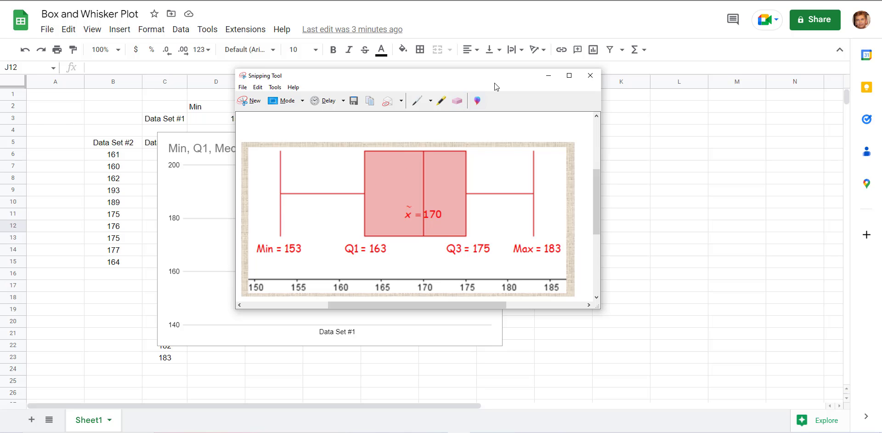
left_click_drag(492, 77, 881, 69)
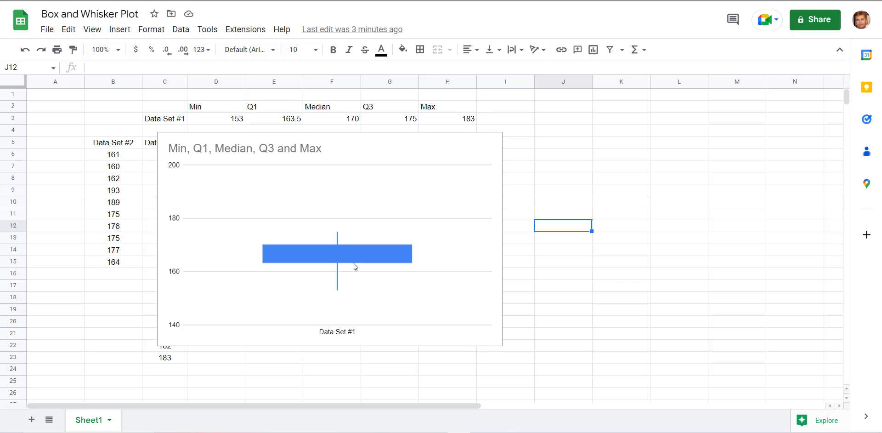
Delete the existing chart and copy the 'Data Set #1' label from C3 into I3
left_click(462, 151)
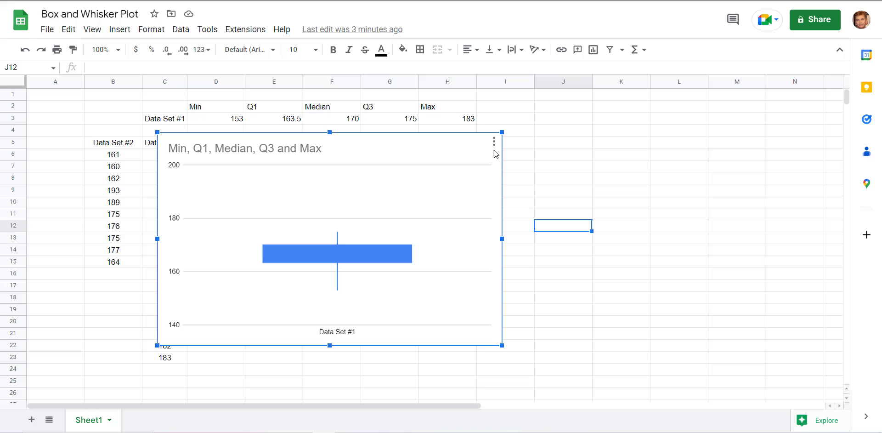
key("Delete")
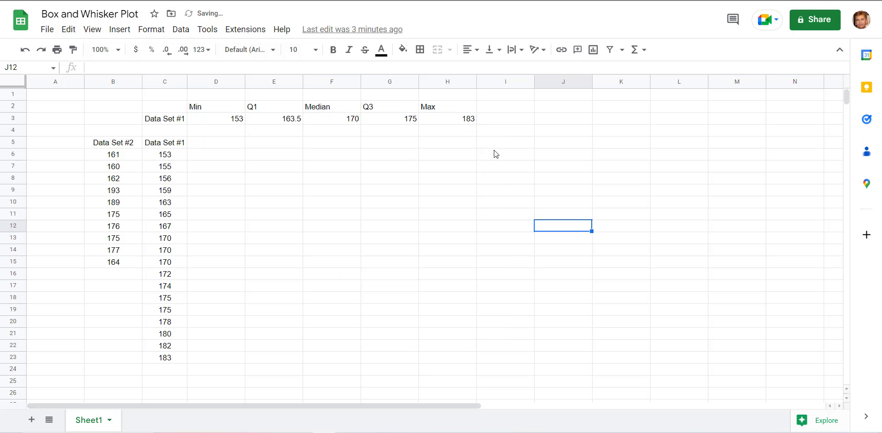
left_click(167, 120)
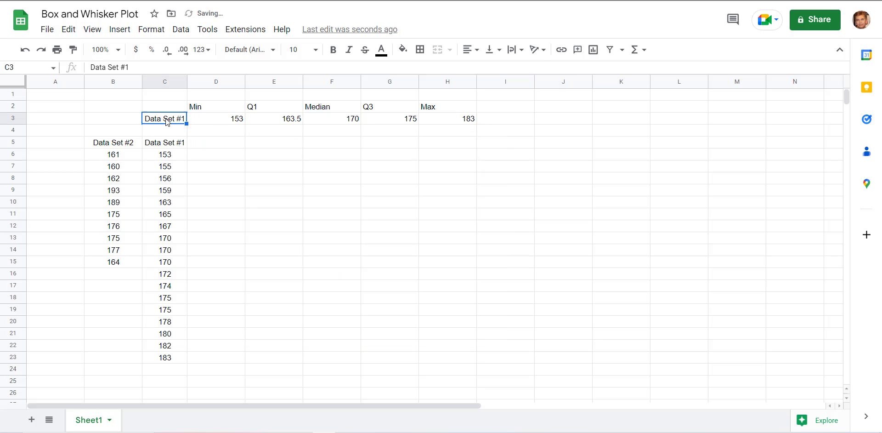
key("ctrl+c")
left_click(519, 121)
key("ctrl+v")
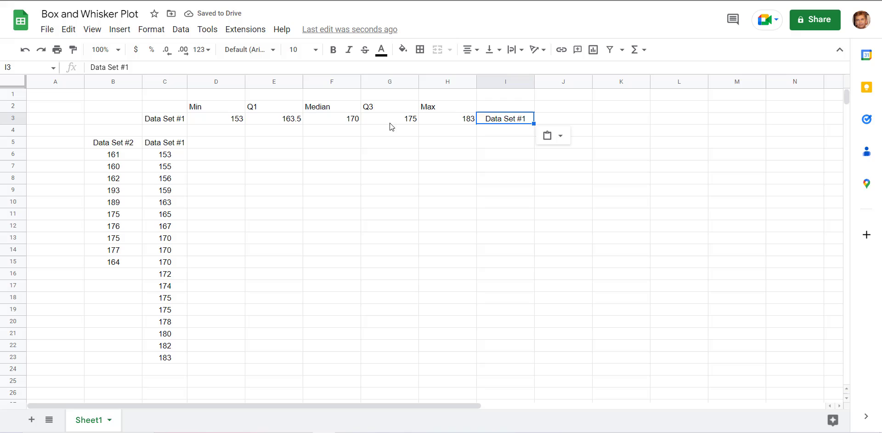
Enter 153, 163.5, 175 and 183 into J3:M3, then select I3:M3
left_click(563, 119)
type("153")
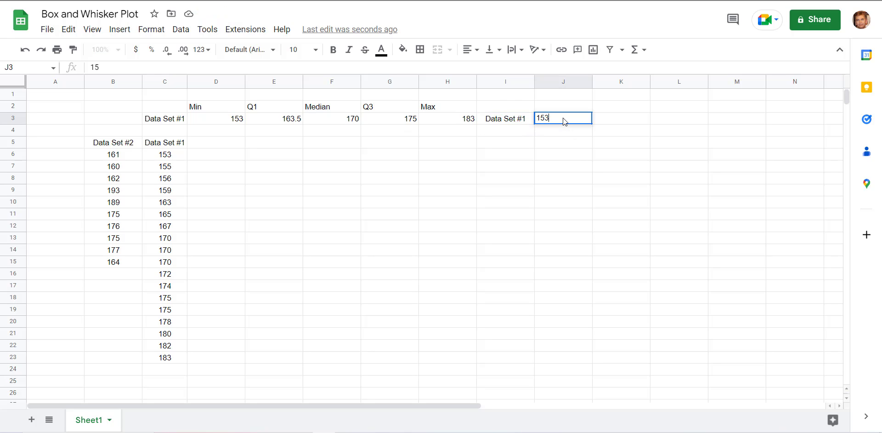
key("Tab")
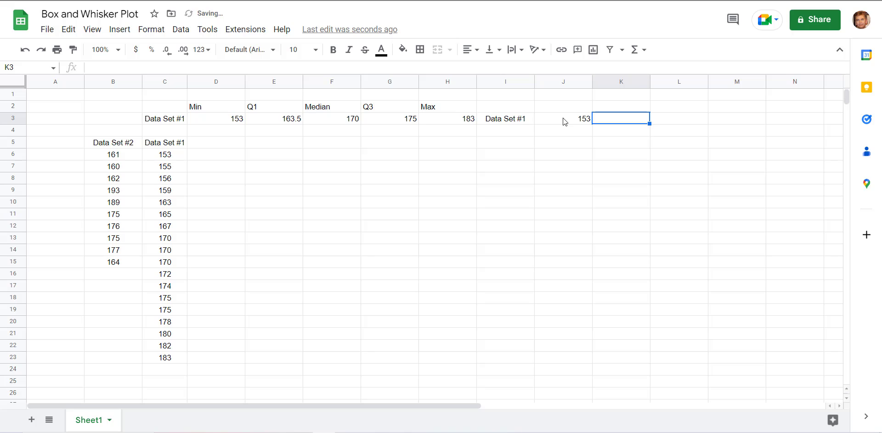
type("163.")
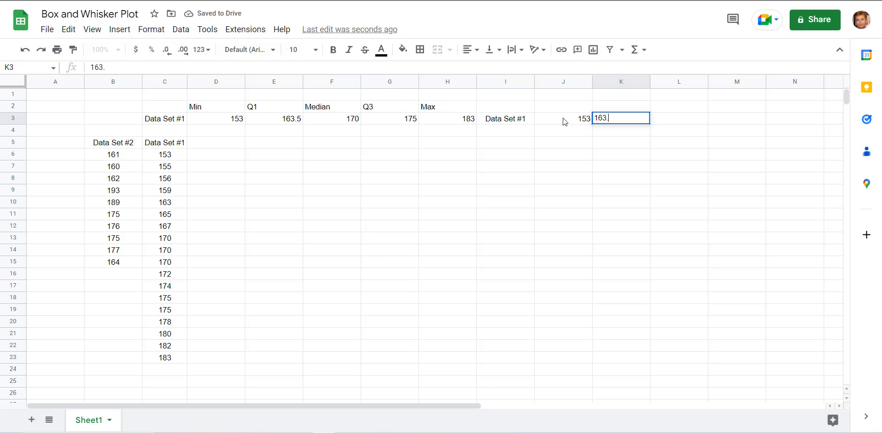
type("5")
key("Tab")
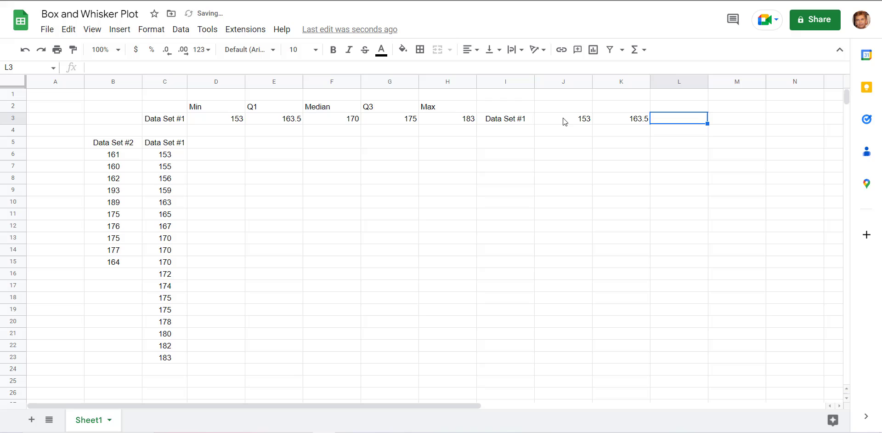
type("175")
key("Tab")
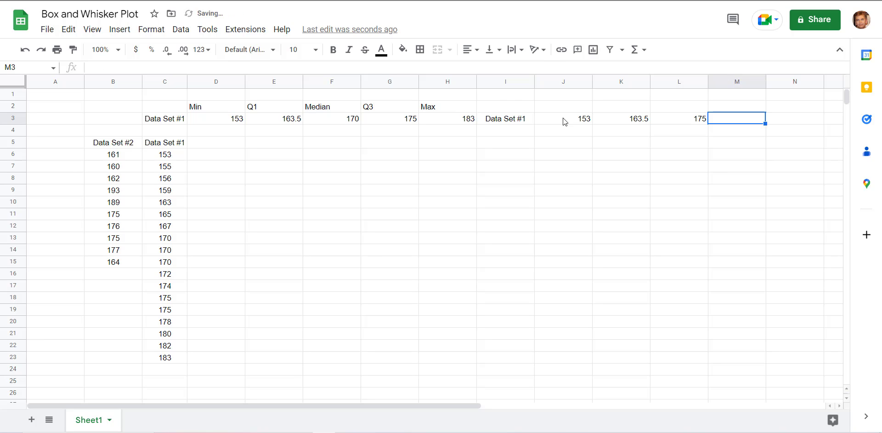
type("183")
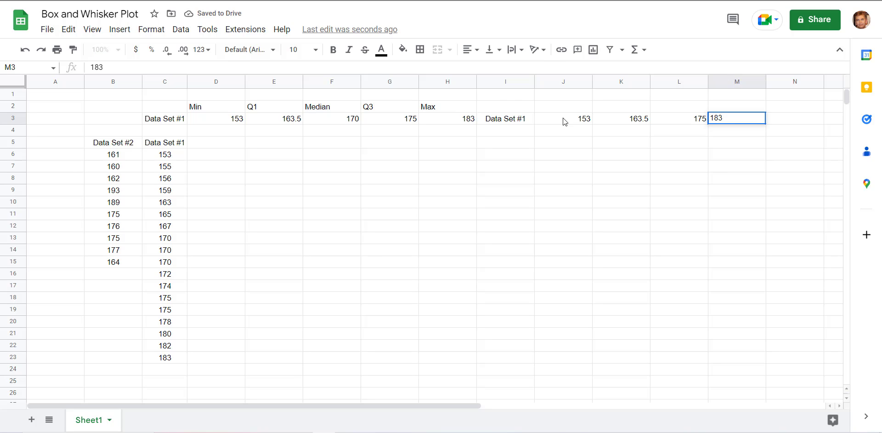
left_click(654, 180)
left_click_drag(509, 121, 752, 120)
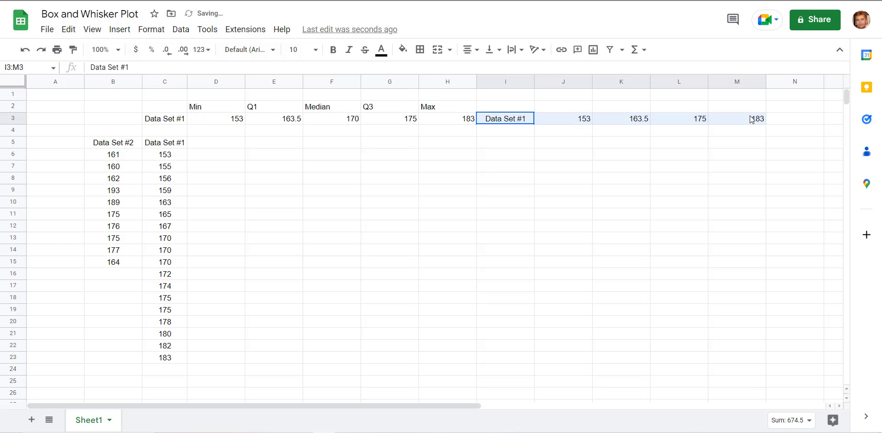
Insert a candlestick chart from I3:M3, mapping the row cells to low, open, close and high
left_click(121, 30)
left_click(161, 137)
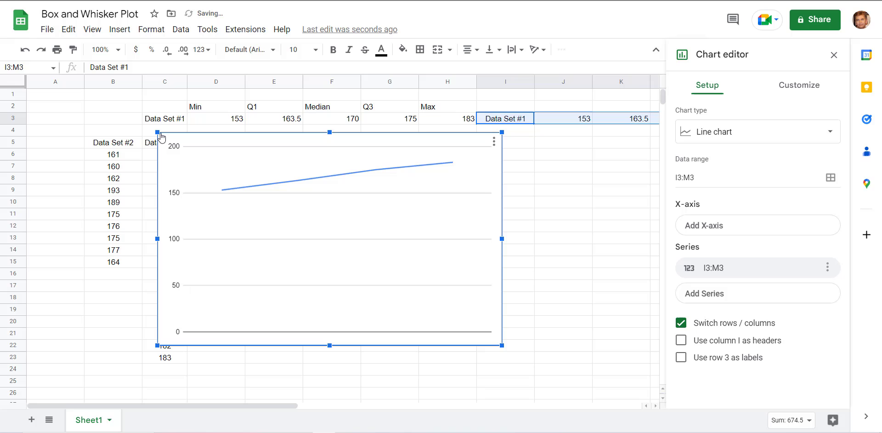
left_click(832, 132)
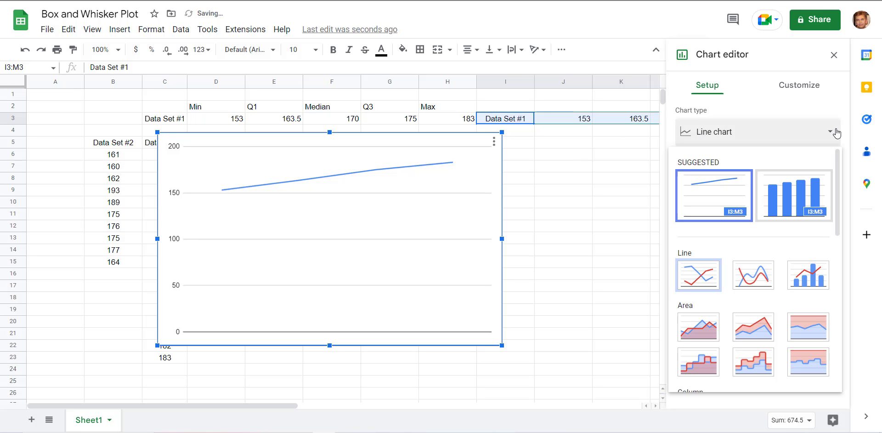
left_click_drag(839, 170, 834, 322)
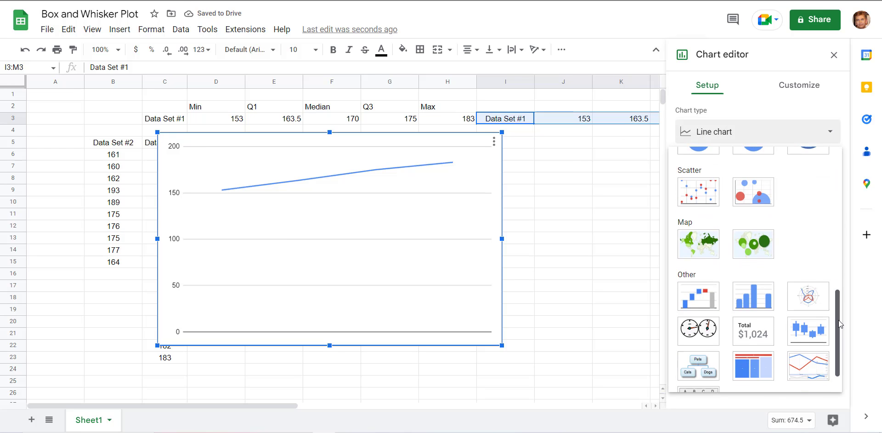
left_click(814, 313)
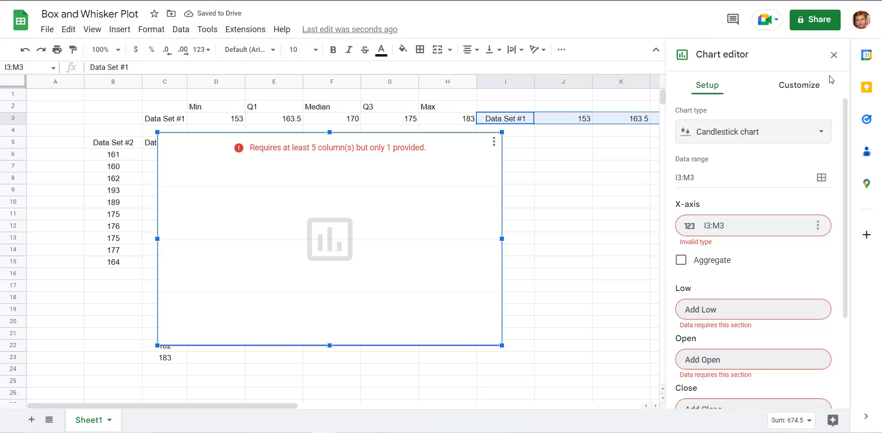
left_click(834, 55)
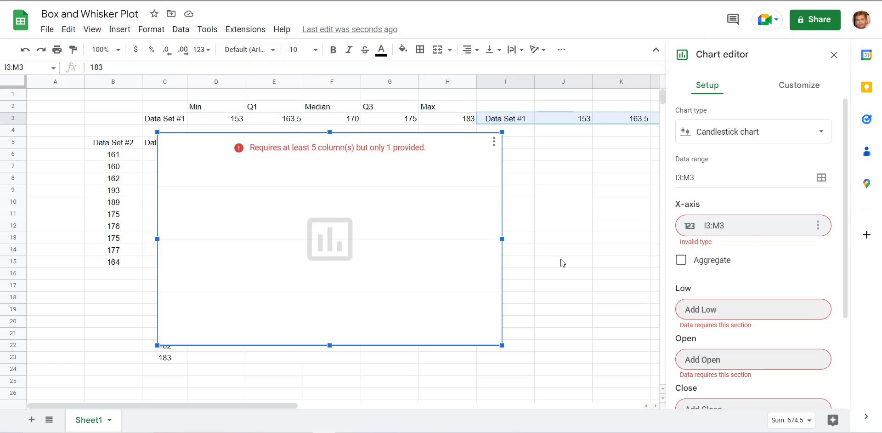
scroll(749, 242, "down", 3)
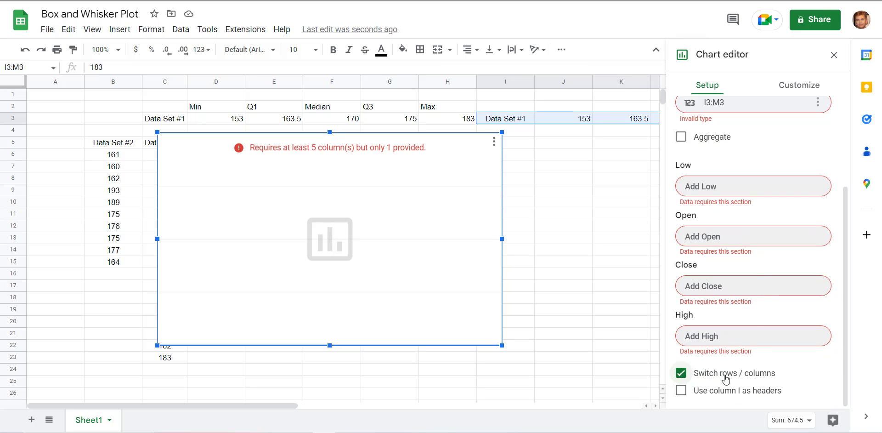
left_click(682, 376)
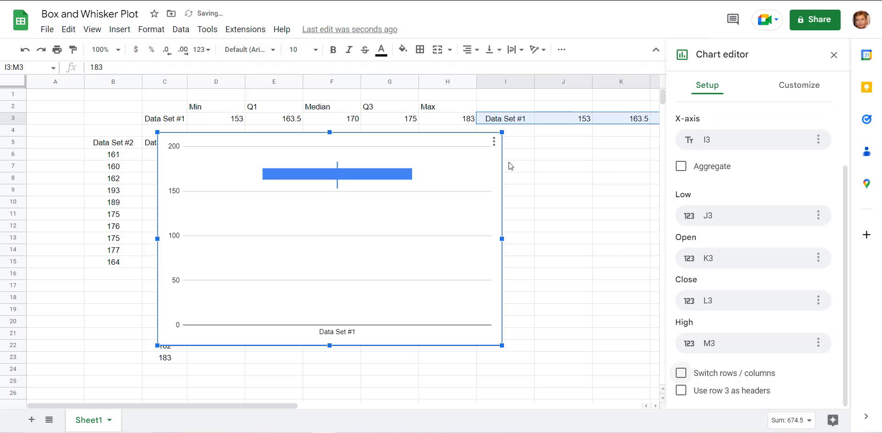
left_click(834, 56)
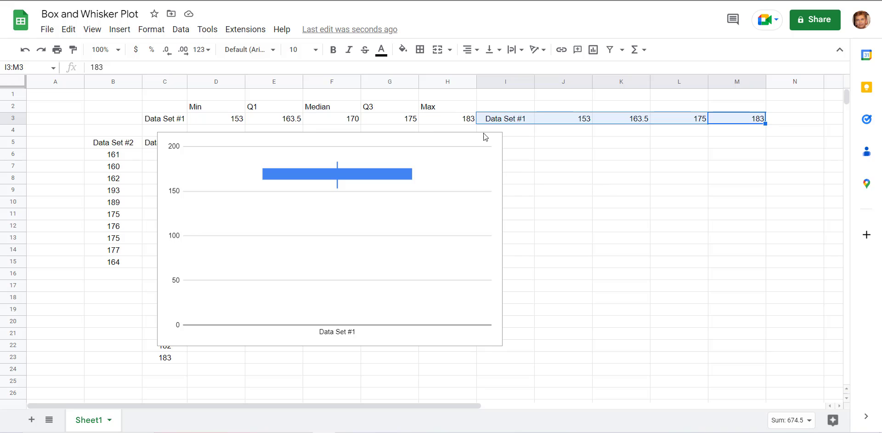
Set the Data Set #1 chart's vertical axis minimum to 140 and maximum to 200
left_click(494, 142)
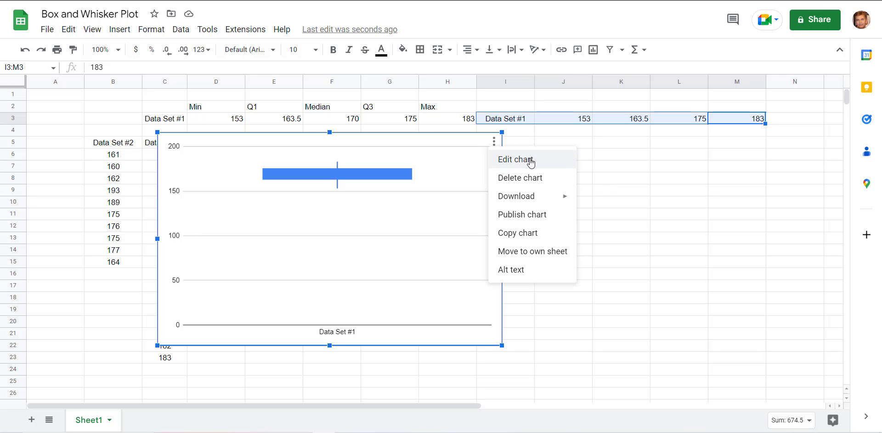
left_click(532, 161)
left_click(796, 91)
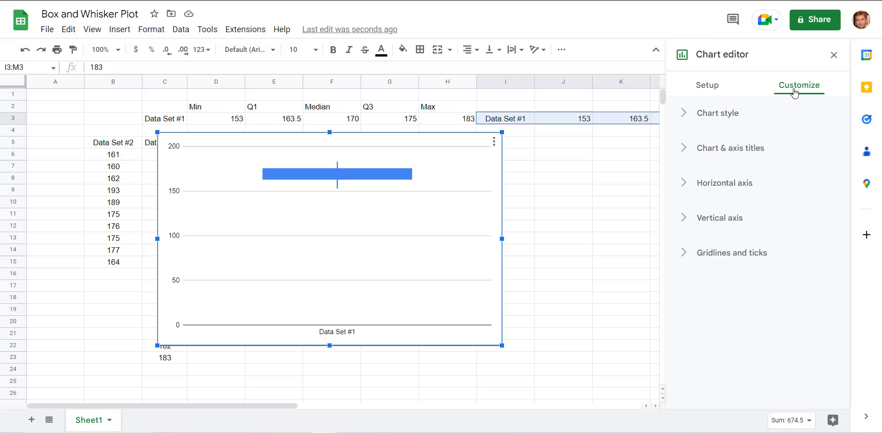
left_click(717, 222)
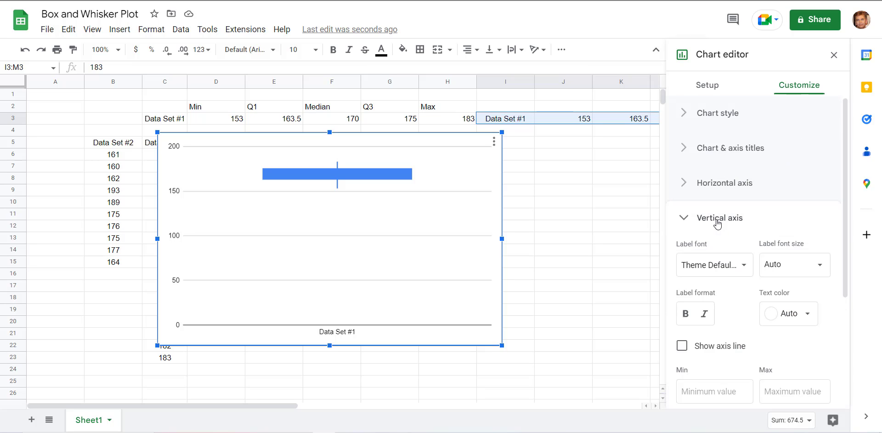
scroll(721, 243, "down", 3)
left_click(700, 254)
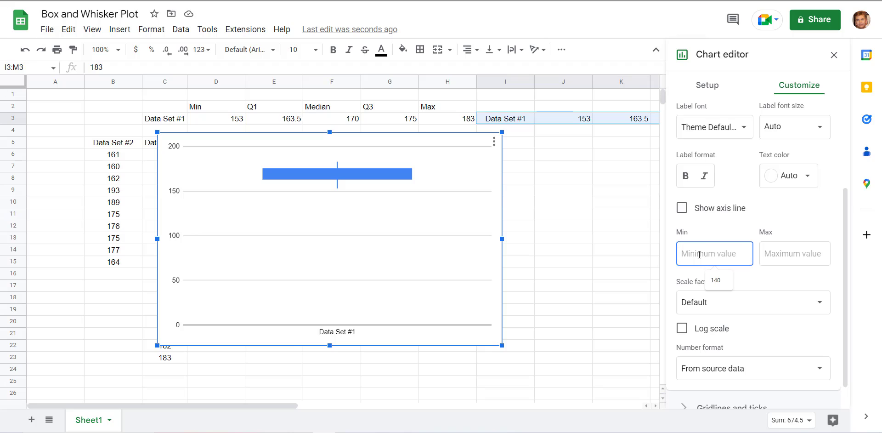
type("140")
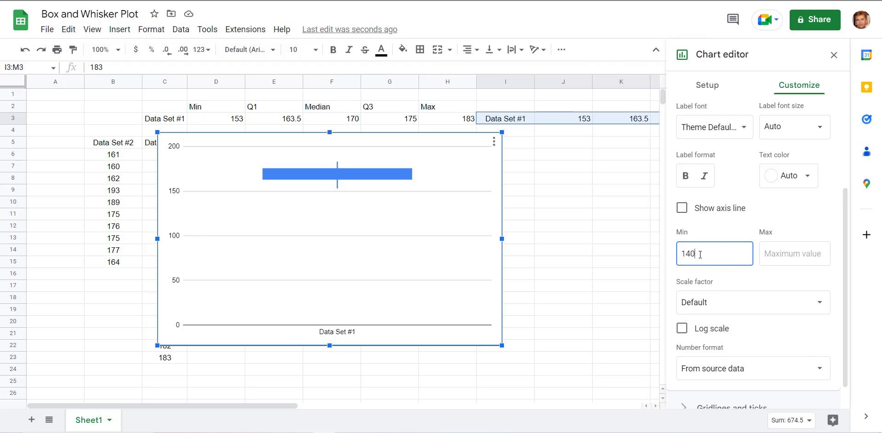
left_click(781, 253)
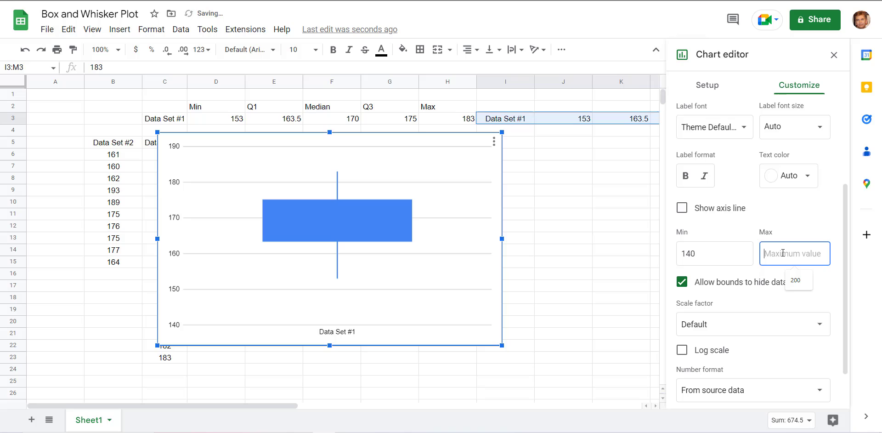
type("200")
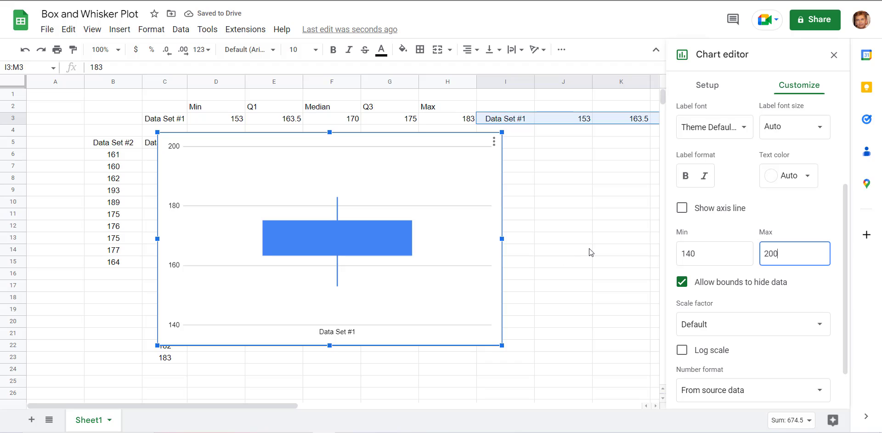
left_click(835, 55)
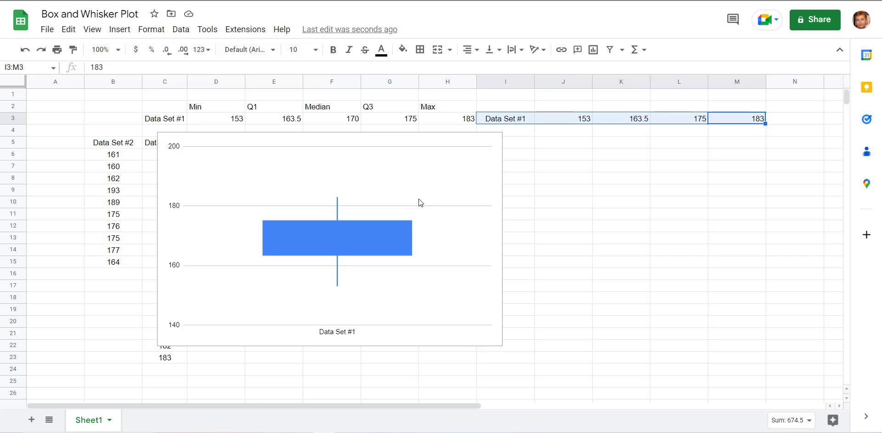
Delete the old one-box candlestick chart
left_click(494, 140)
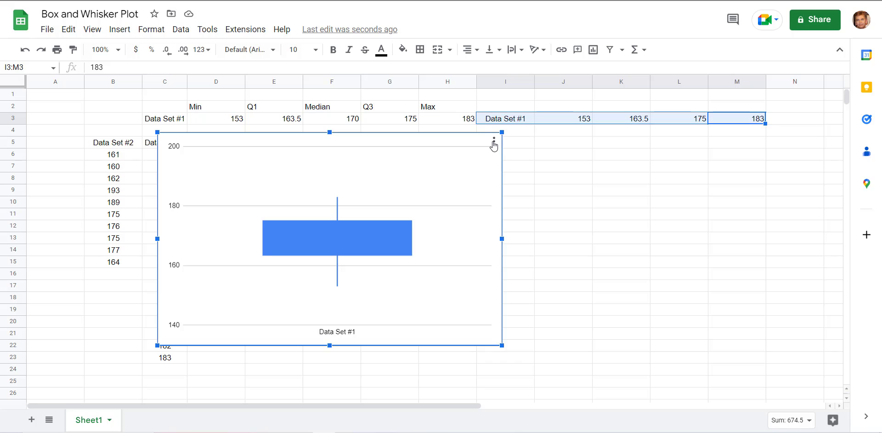
left_click(494, 145)
left_click(506, 159)
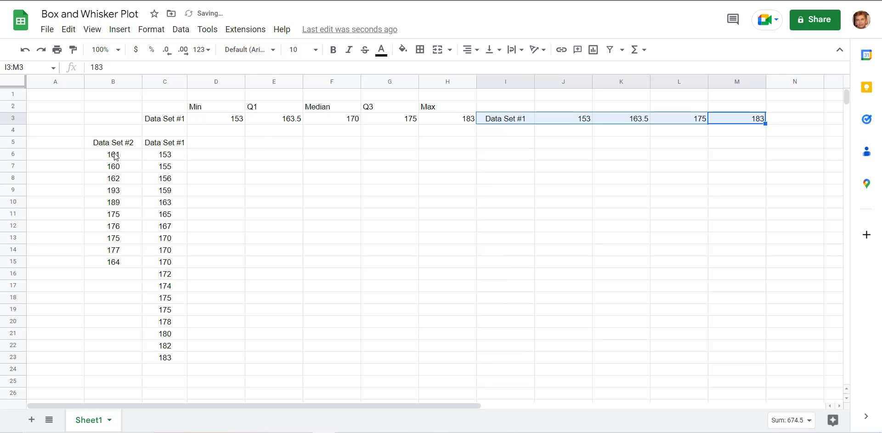
Copy the Data Set #2 label into cell I4
left_click(131, 147)
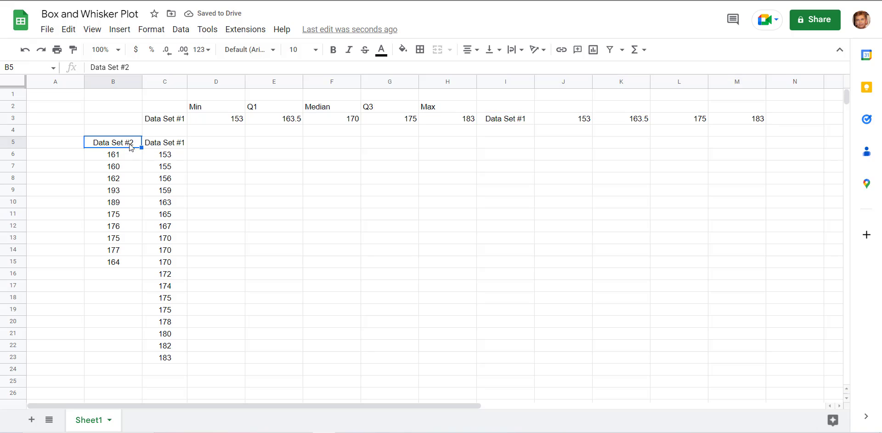
key("ctrl+c")
left_click(505, 137)
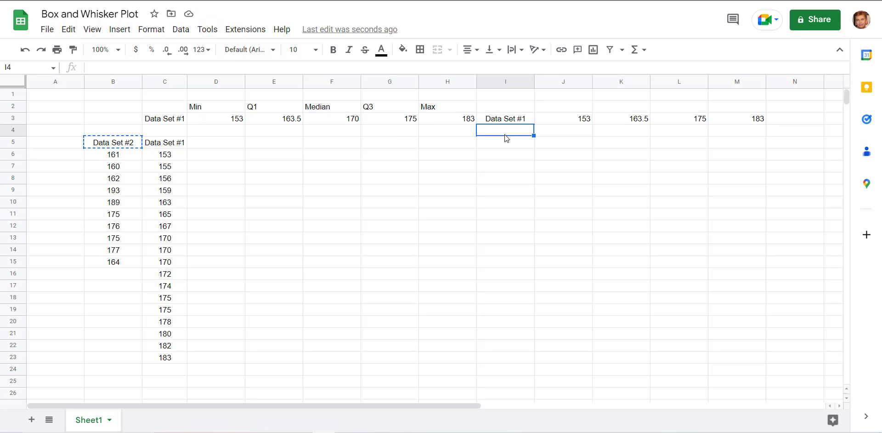
key("ctrl+v")
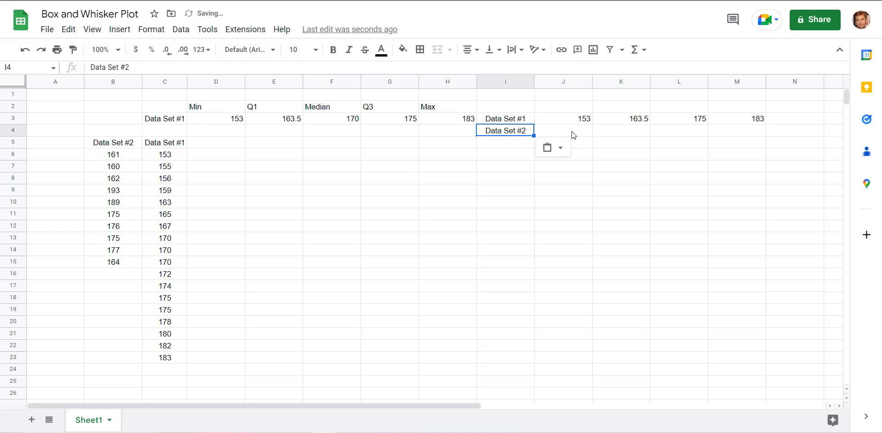
Enter =MIN(B6:B15) in J4 for the Data Set #2 minimum
left_click(572, 134)
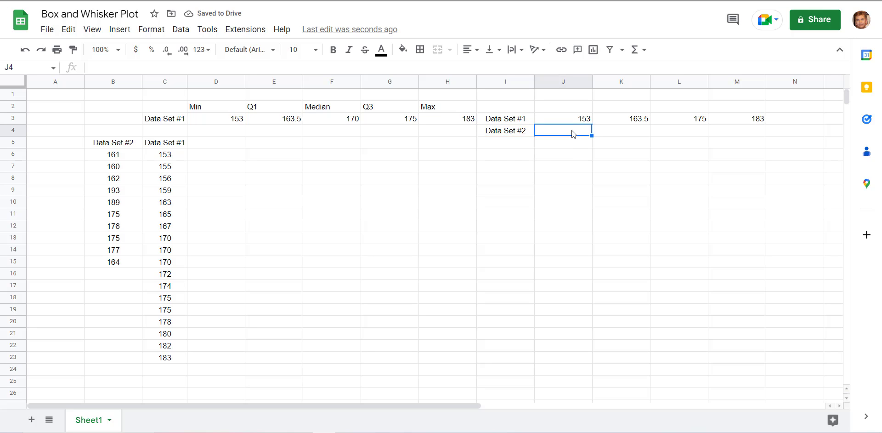
type("=m")
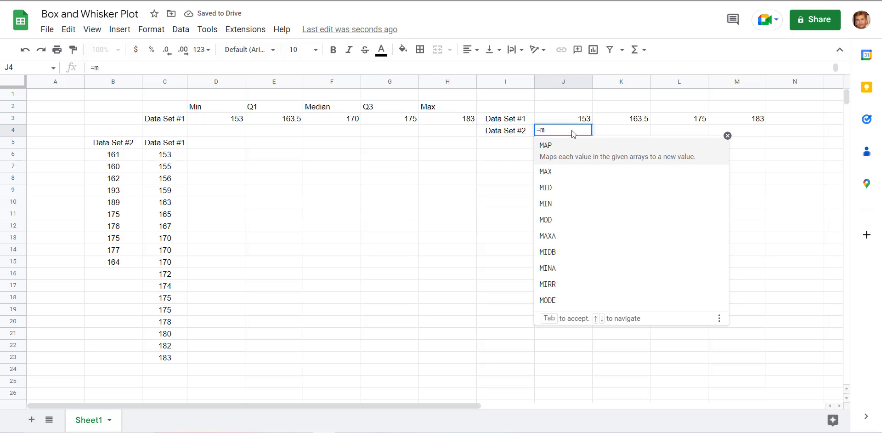
left_click(549, 202)
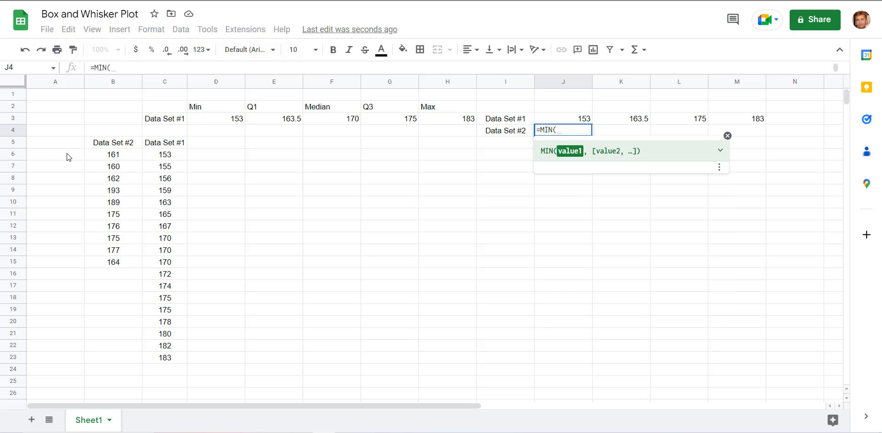
left_click_drag(118, 157, 118, 263)
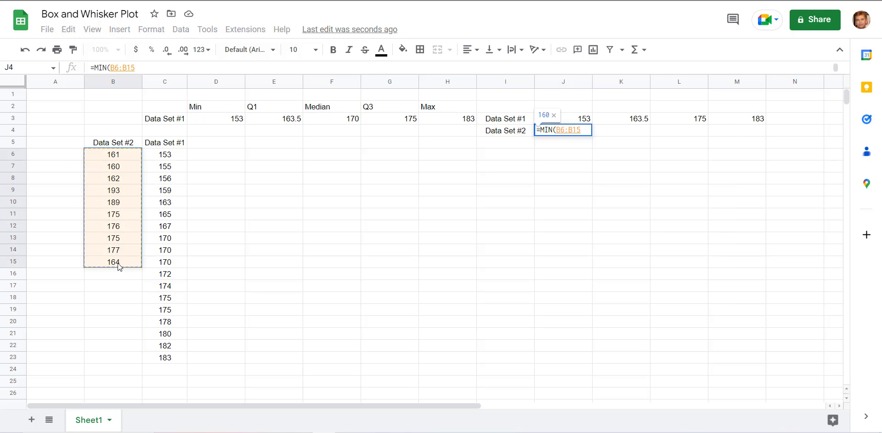
key("Return")
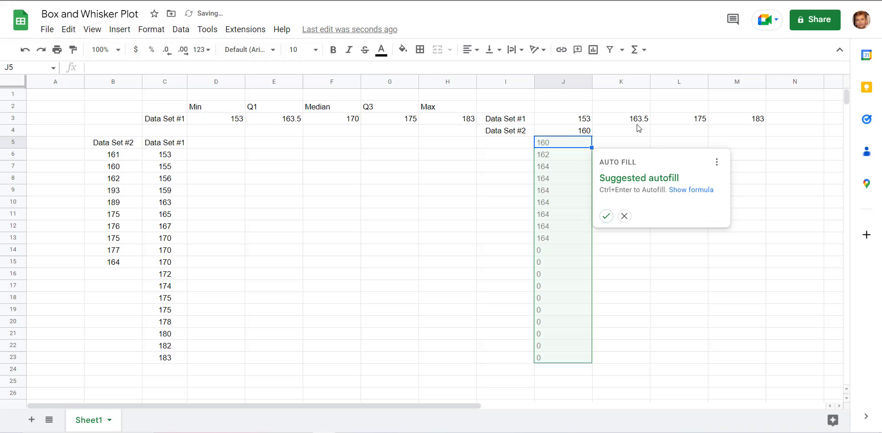
Enter =QUARTILE(B6:B15,1) in K4 and =QUARTILE(B6:B15,3) in L4
left_click(621, 133)
type("=")
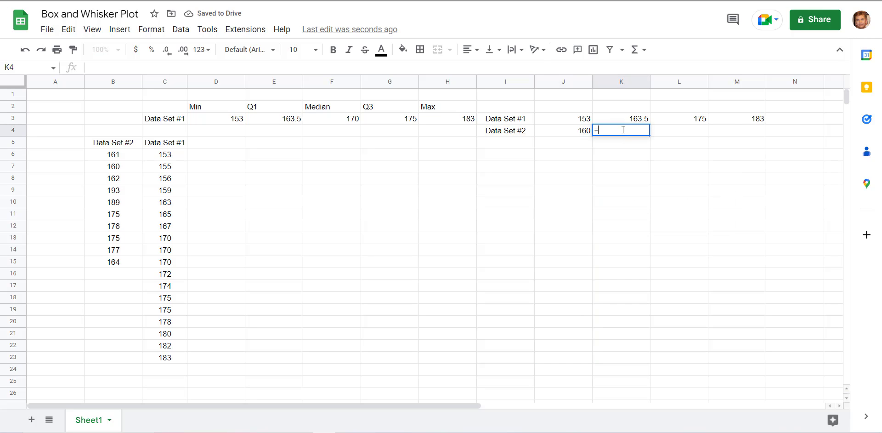
type("Q")
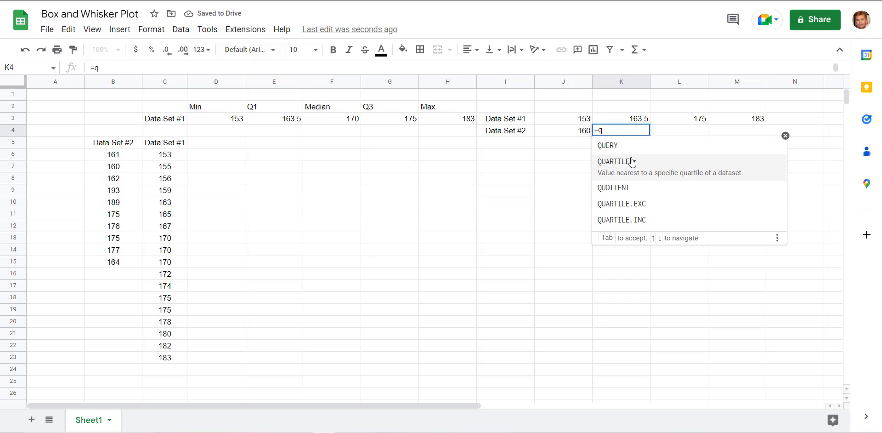
left_click(693, 160)
left_click_drag(134, 155, 131, 271)
type(",1)")
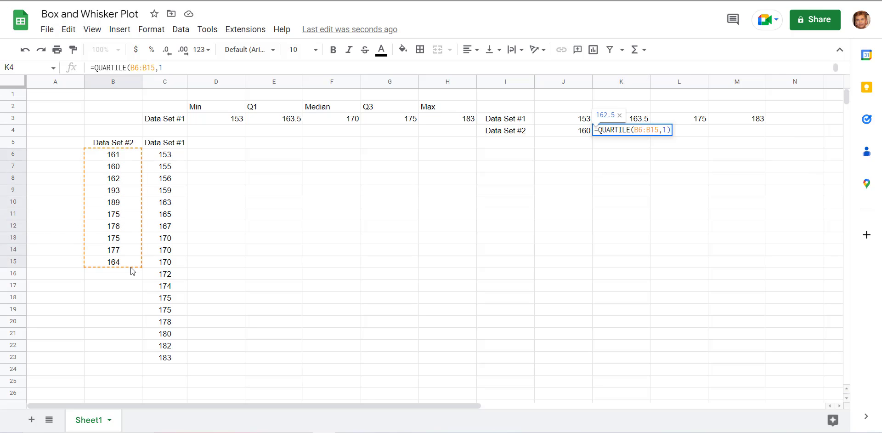
key("Return")
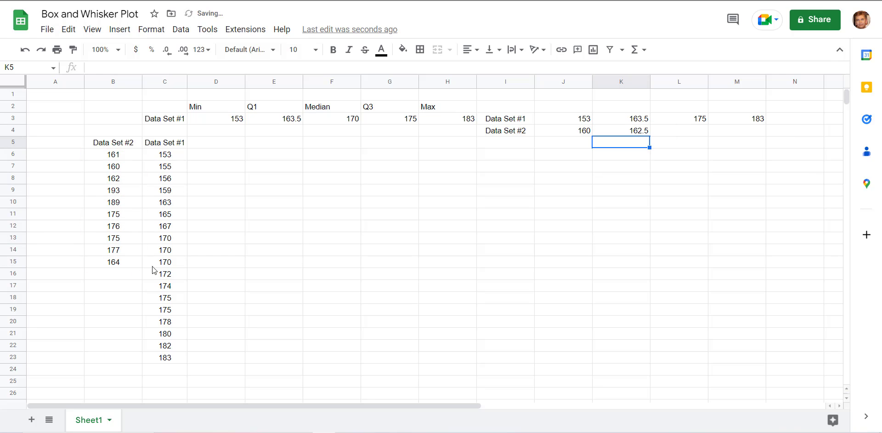
double_click(692, 130)
type("=")
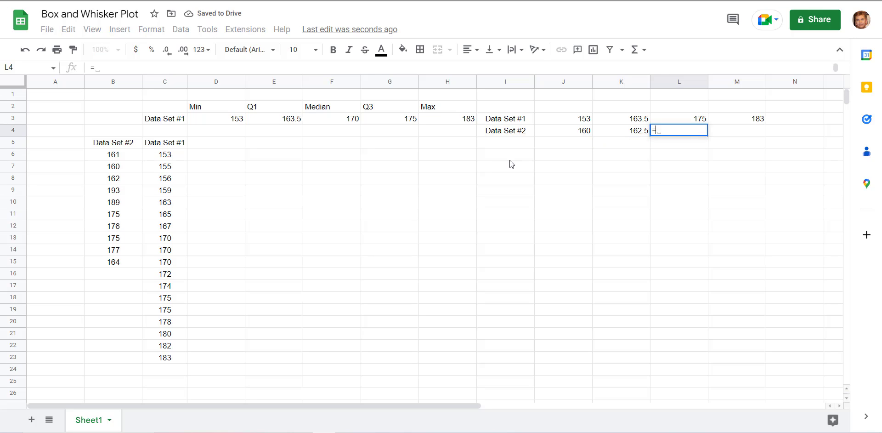
type("q")
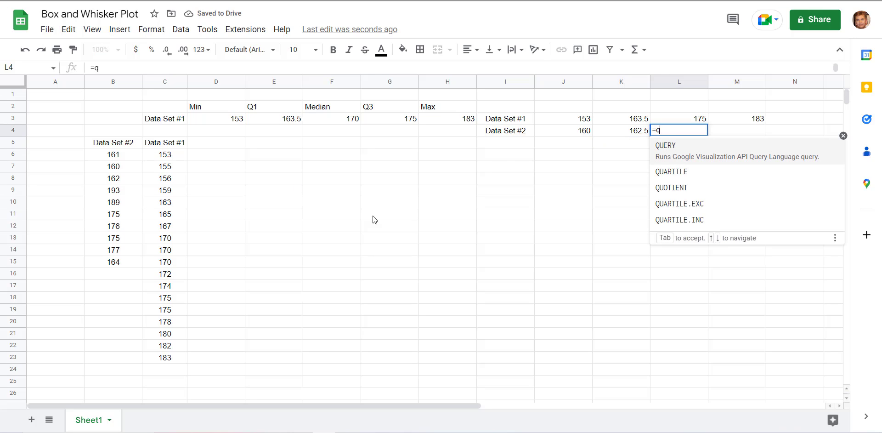
left_click(688, 163)
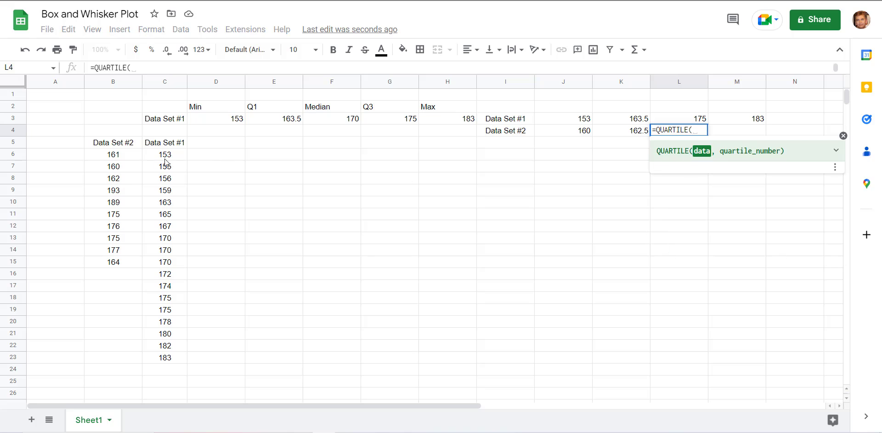
left_click_drag(123, 156, 123, 262)
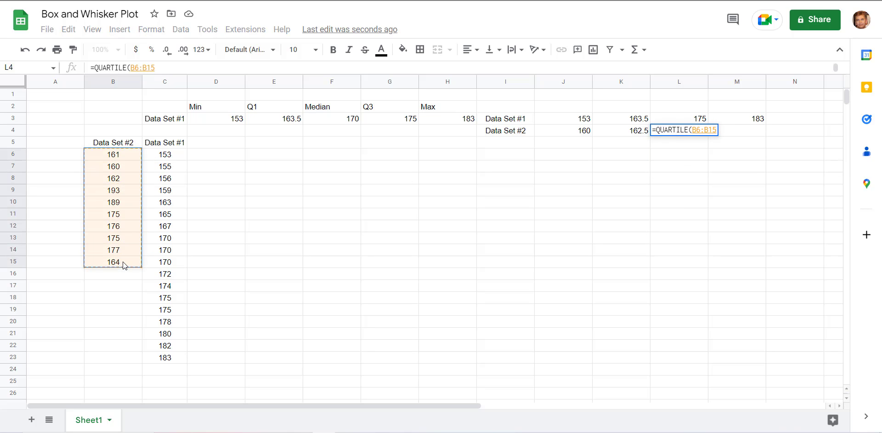
type(",3")
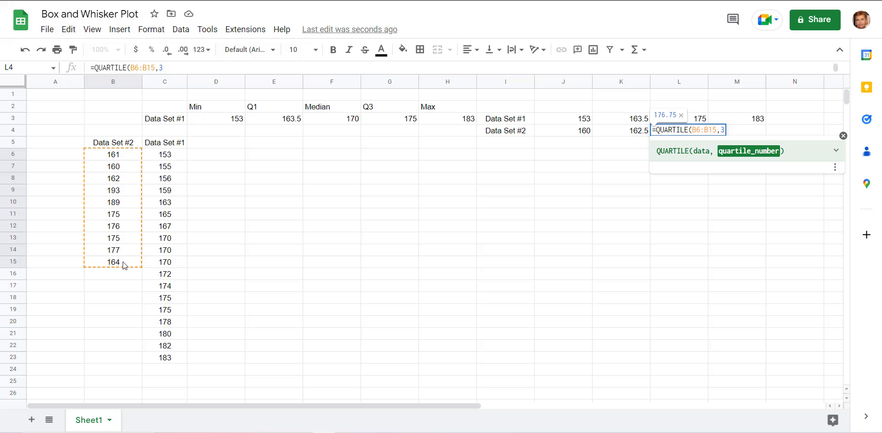
key("Return")
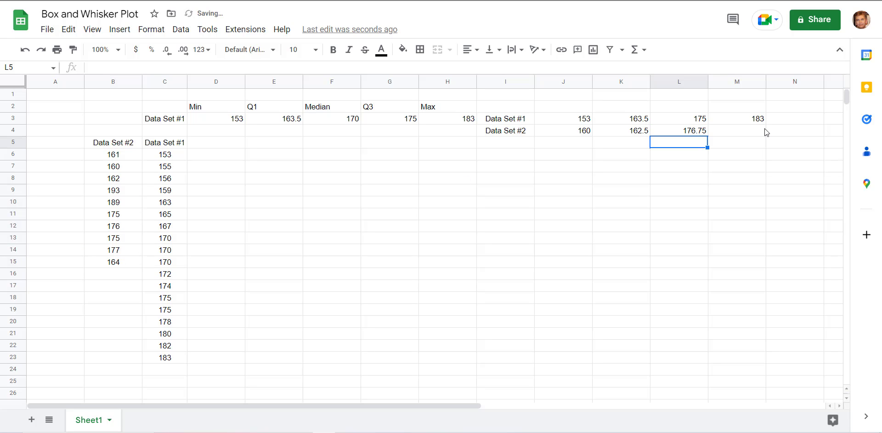
Enter 193 as the maximum in M4, then select both summary rows
left_click(741, 130)
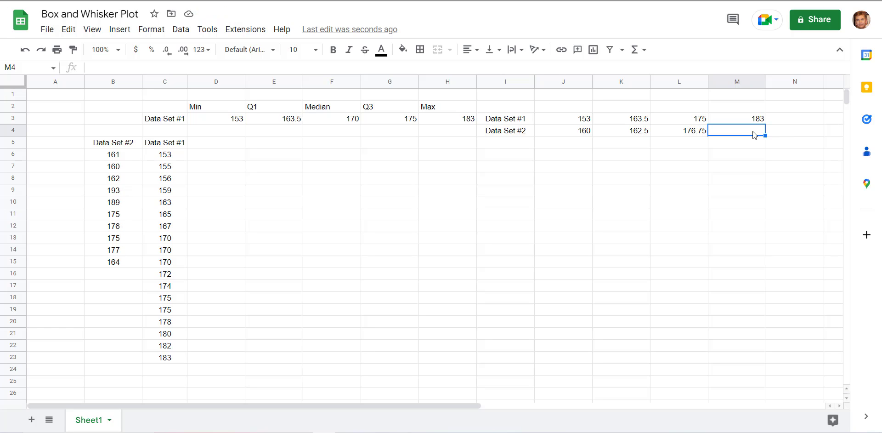
type("193")
key("Return")
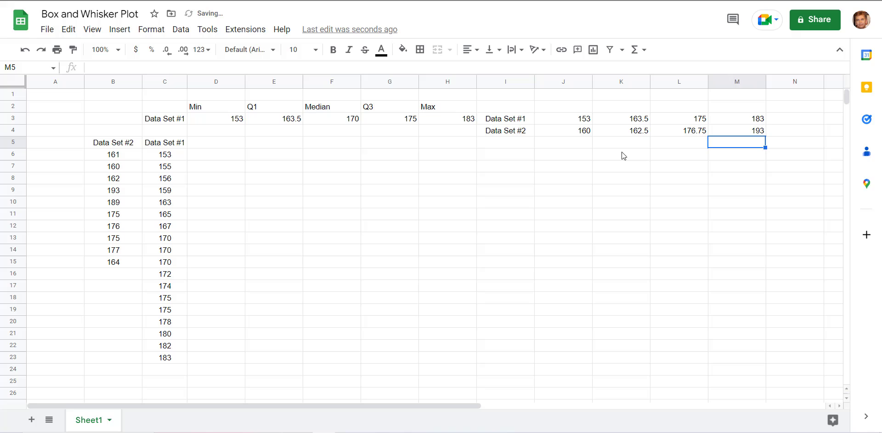
left_click_drag(524, 121, 749, 131)
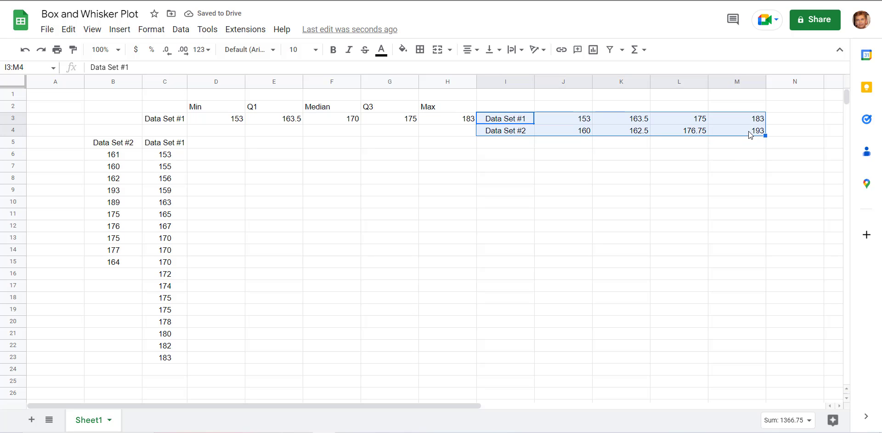
Insert a candlestick chart from the two summary rows I3:M4
left_click(116, 31)
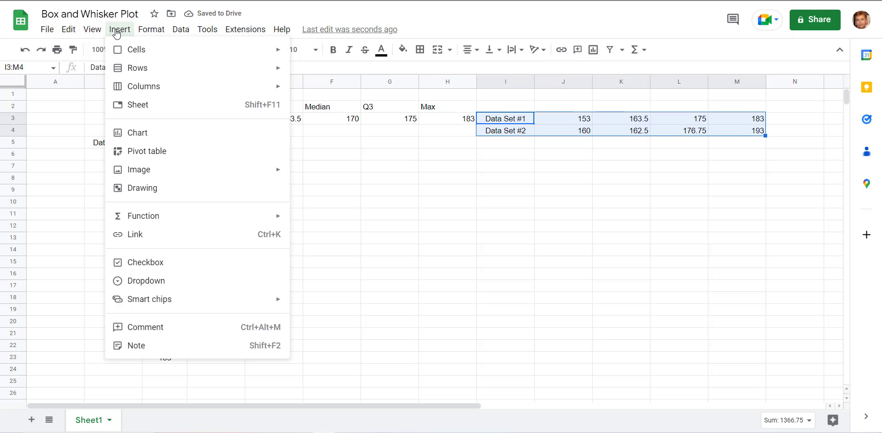
left_click(143, 139)
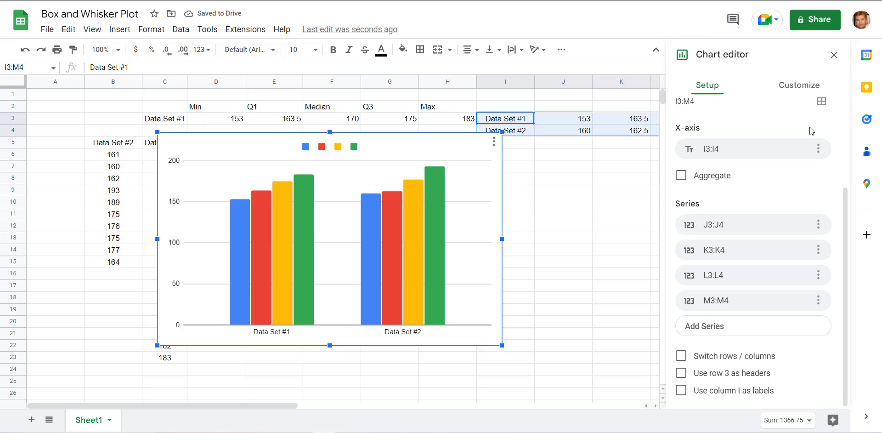
scroll(814, 133, "up", 1)
scroll(814, 133, "up", 2)
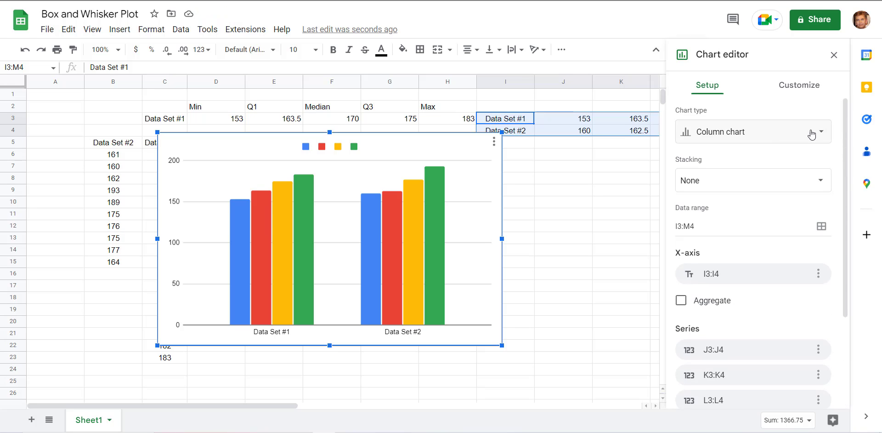
left_click(815, 132)
left_click_drag(837, 168, 838, 308)
left_click(811, 301)
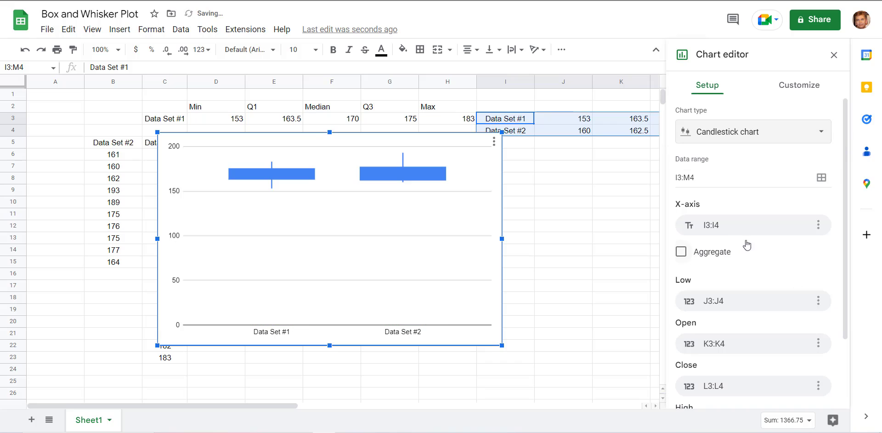
Set the new chart's vertical axis minimum to 140 and maximum to 200
left_click(799, 85)
left_click(743, 220)
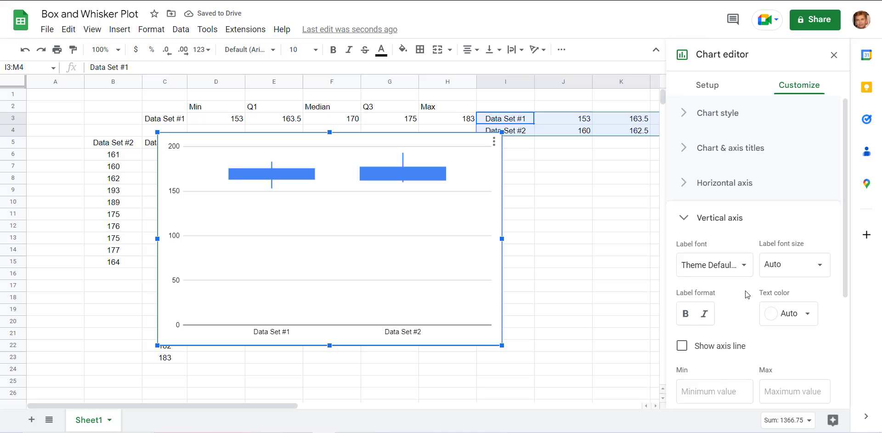
left_click(713, 303)
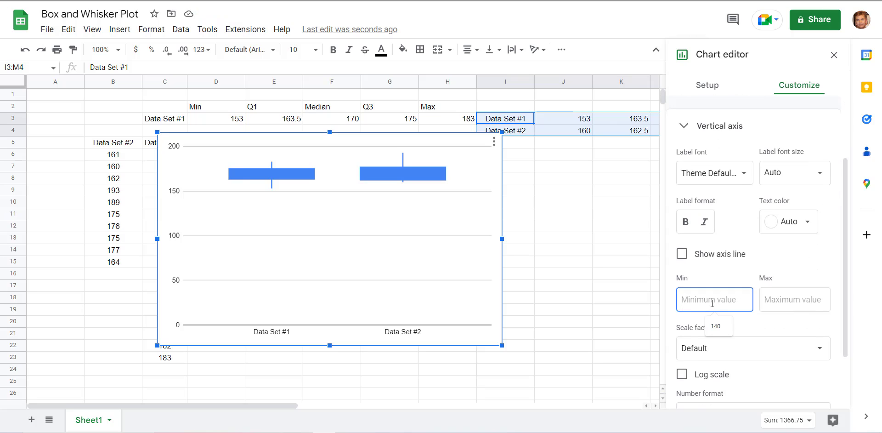
type("140")
left_click(782, 299)
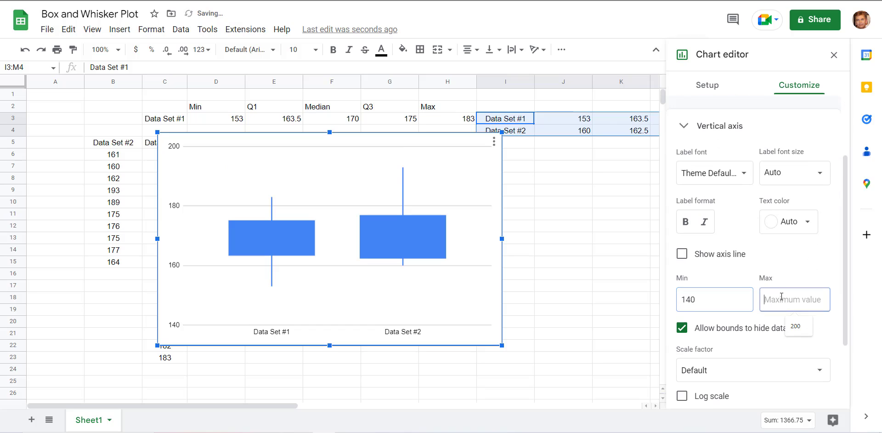
type("200")
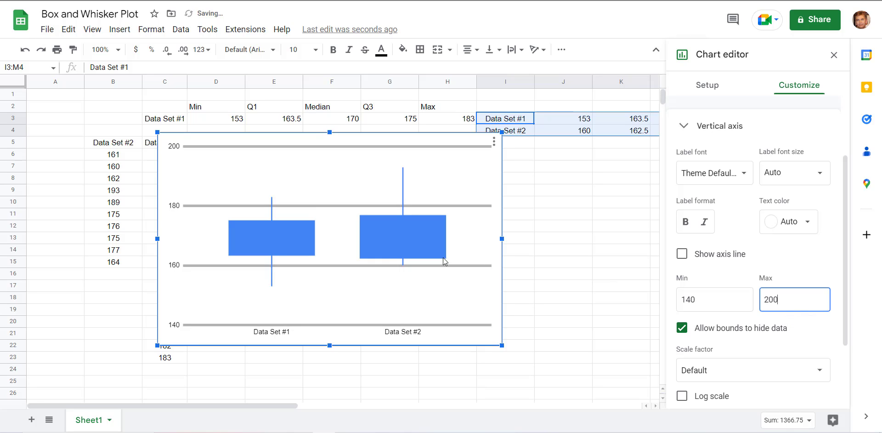
left_click(835, 55)
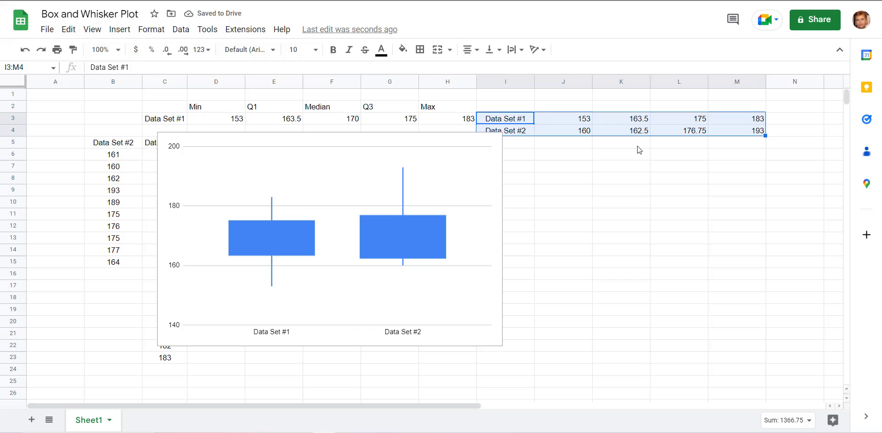